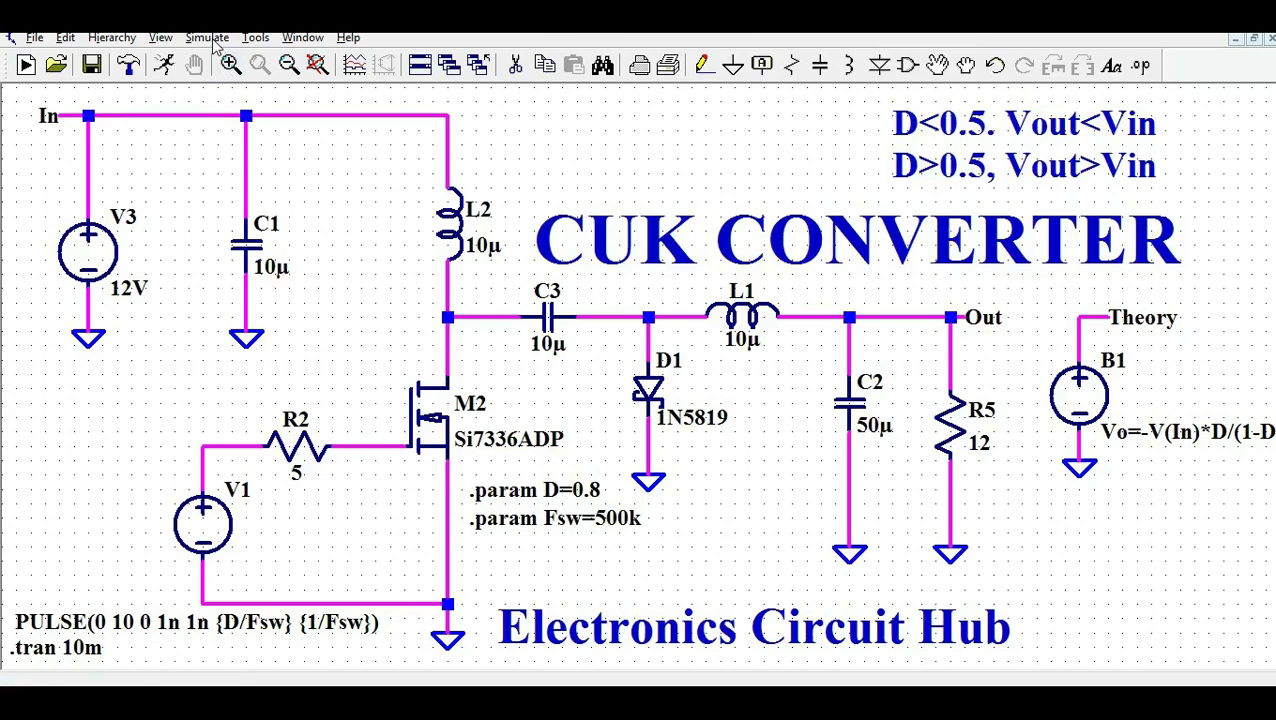
Confirm a transient analysis with a stop time of 10m and try to run the simulation.
left_click(212, 38)
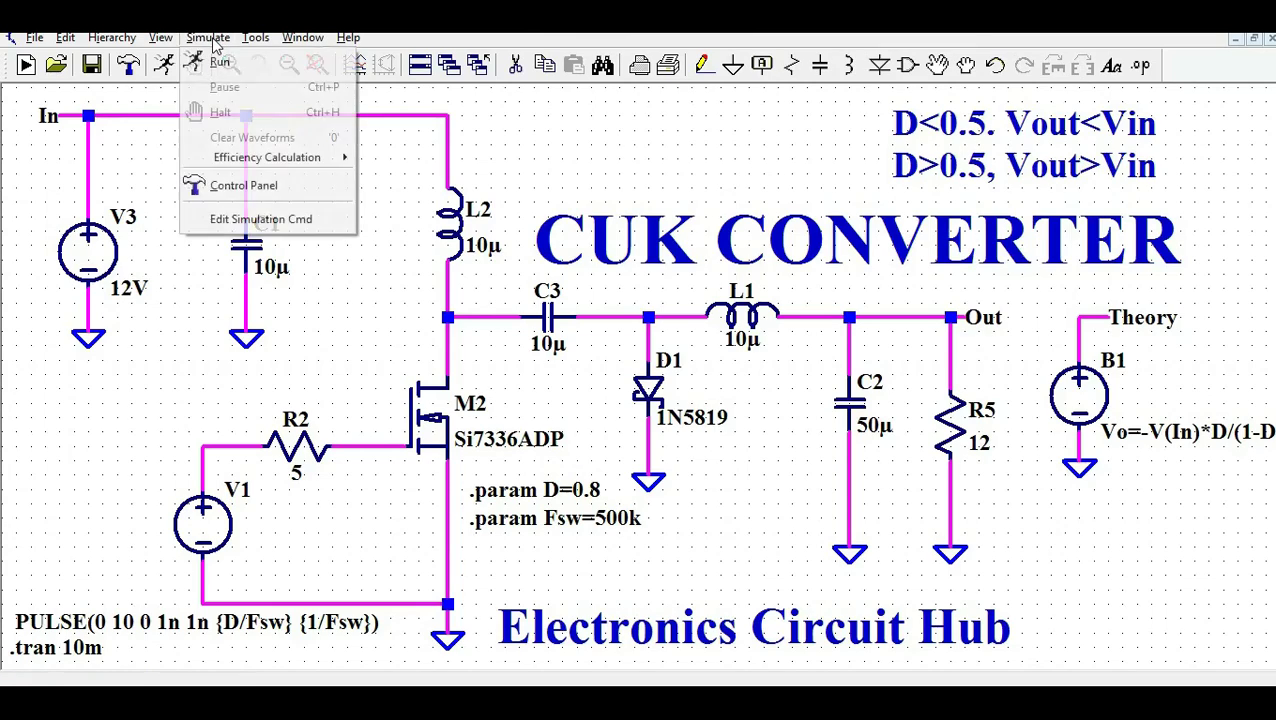
left_click(234, 226)
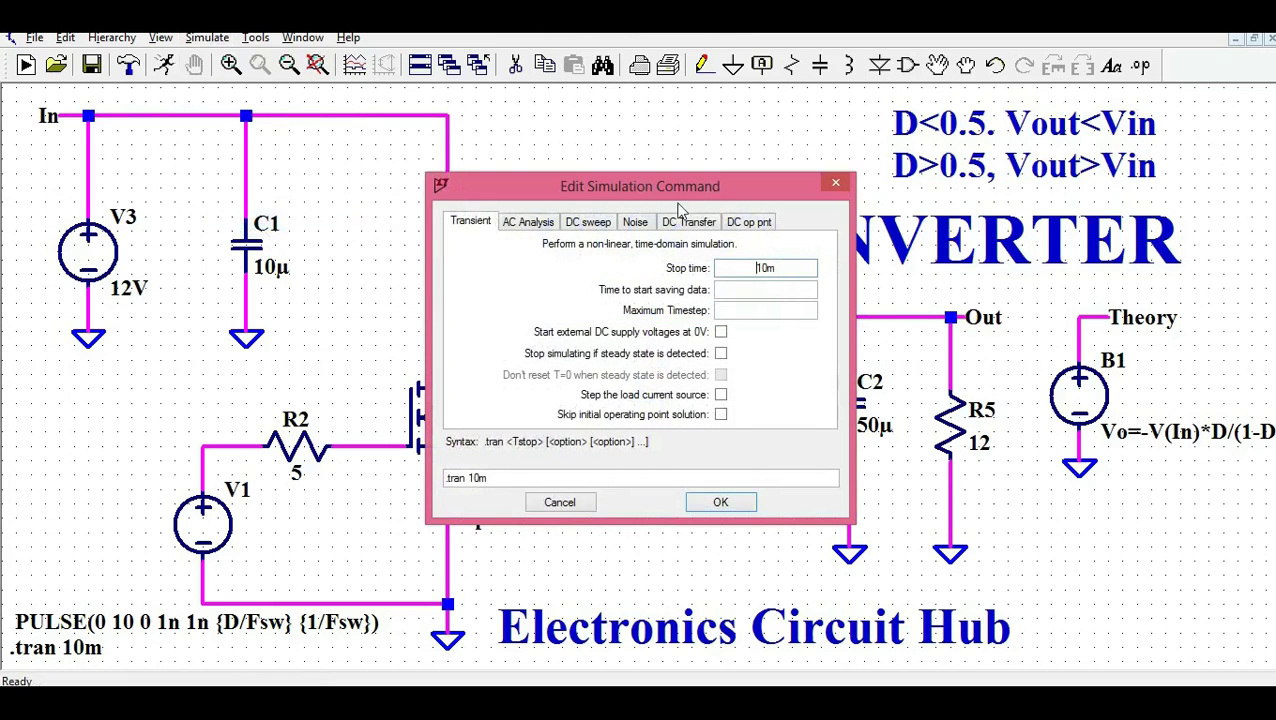
left_click_drag(801, 268, 745, 275)
left_click(720, 504)
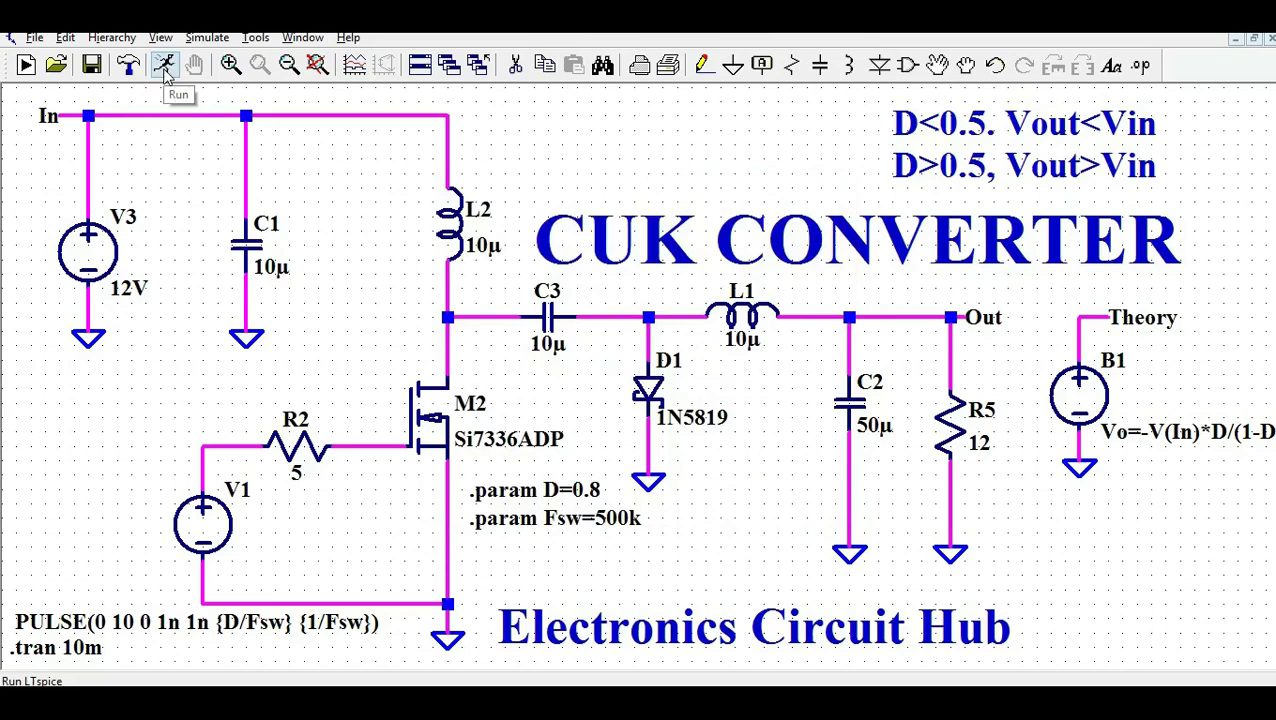
left_click(165, 67)
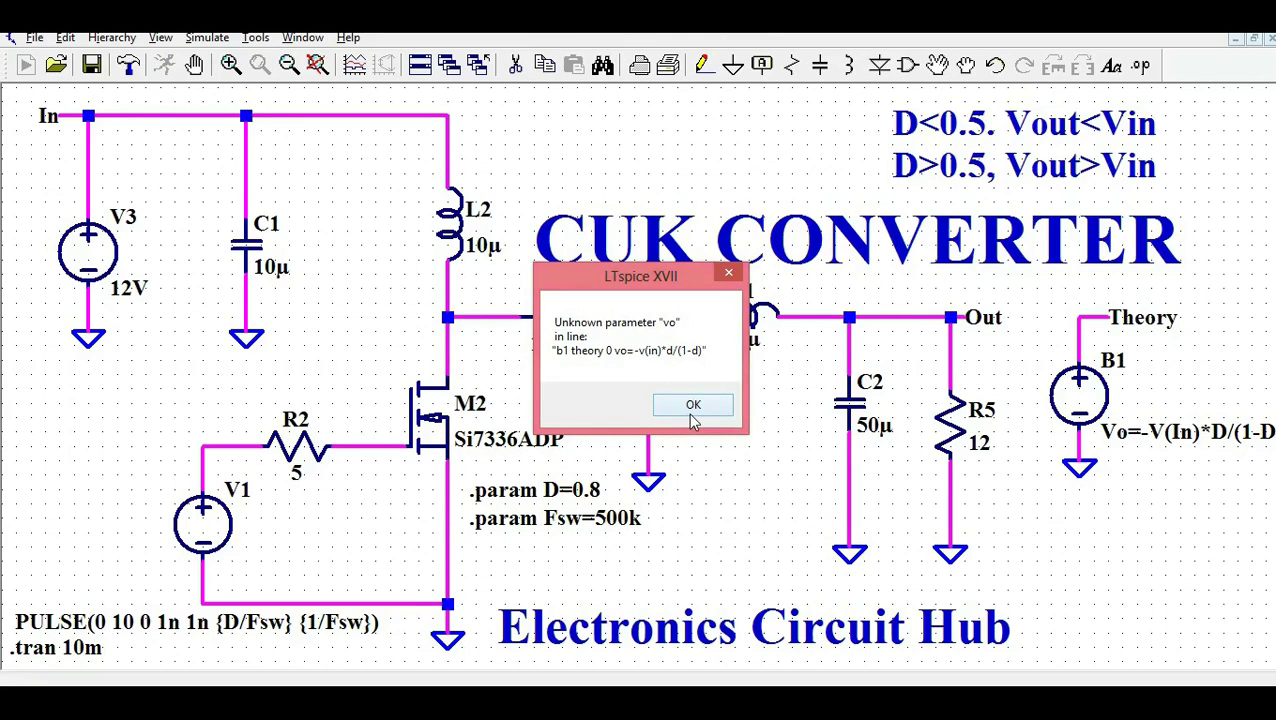
left_click(728, 273)
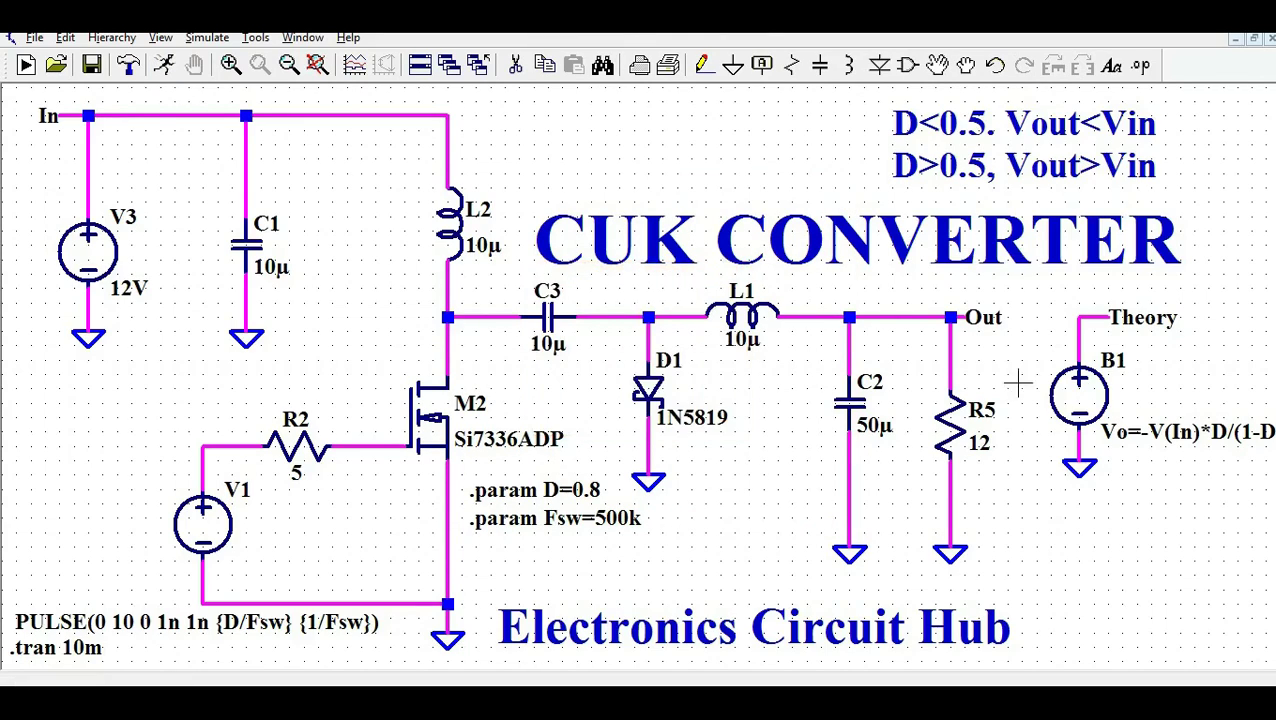
Correct the expression of behavioural source B1 to V=-V(In)*D/(1-D).
right_click(1070, 396)
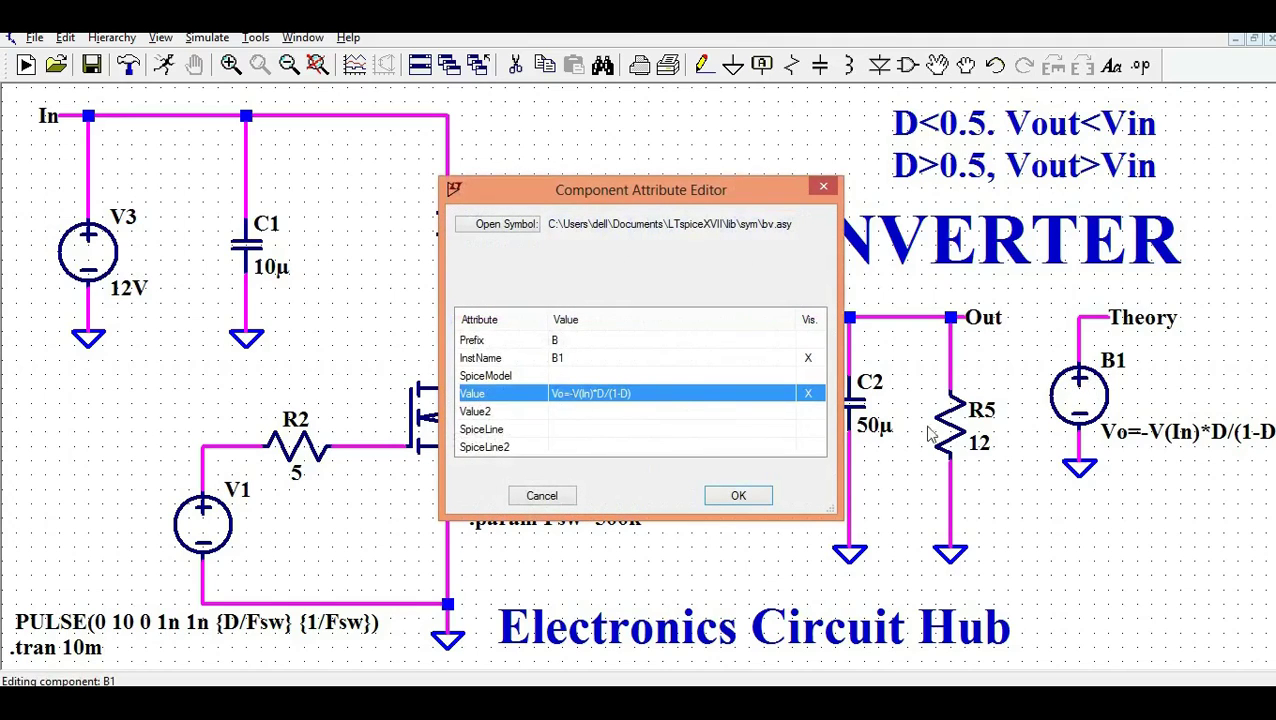
left_click(818, 188)
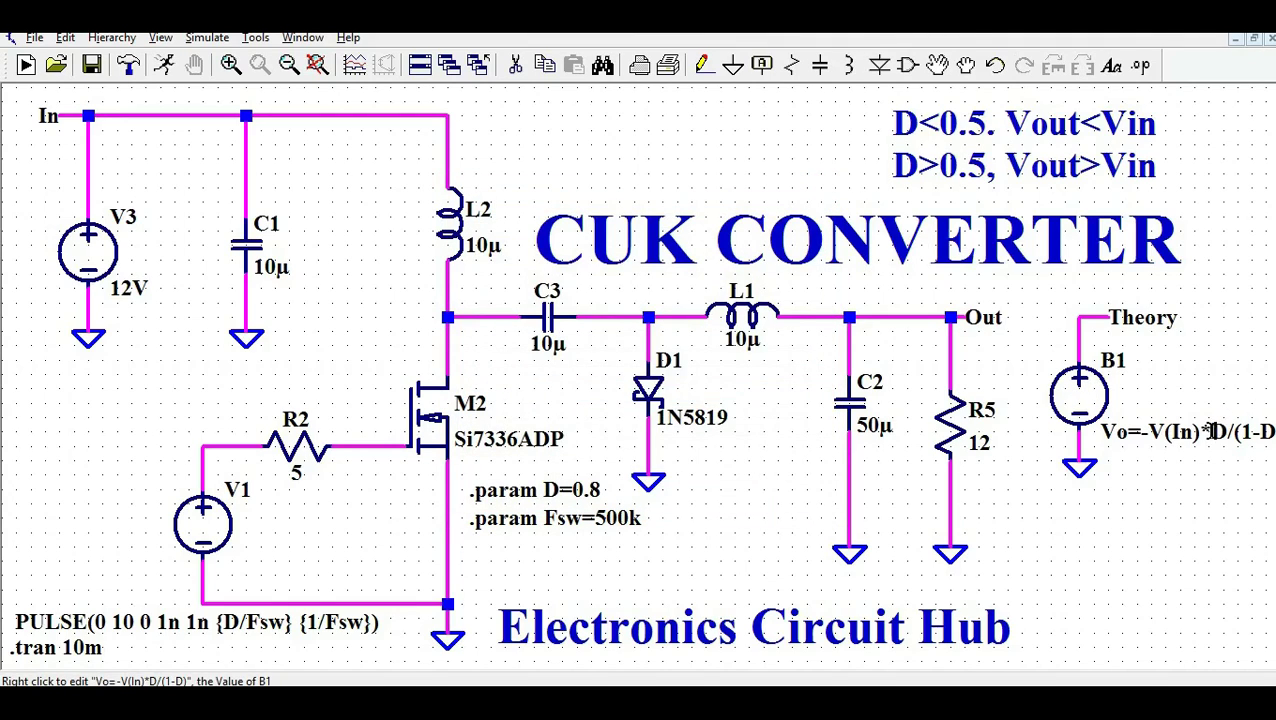
right_click(1208, 430)
left_click(509, 395)
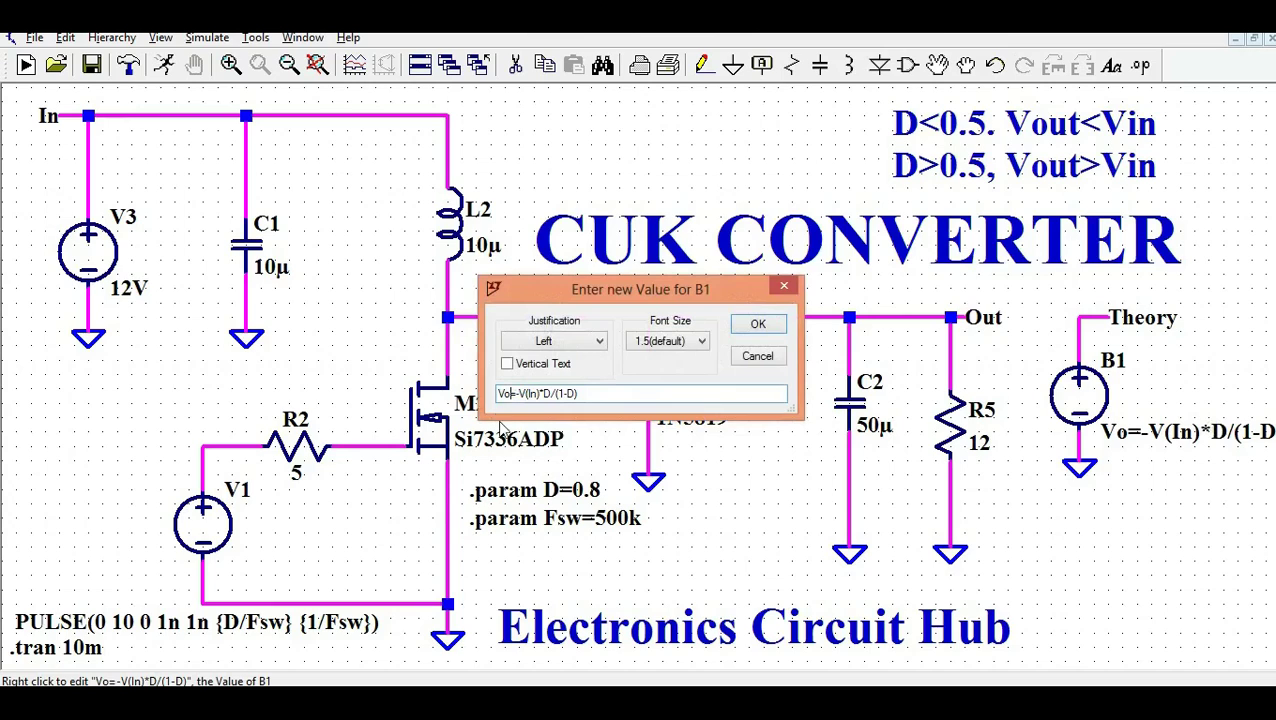
key("BackSpace")
key("Return")
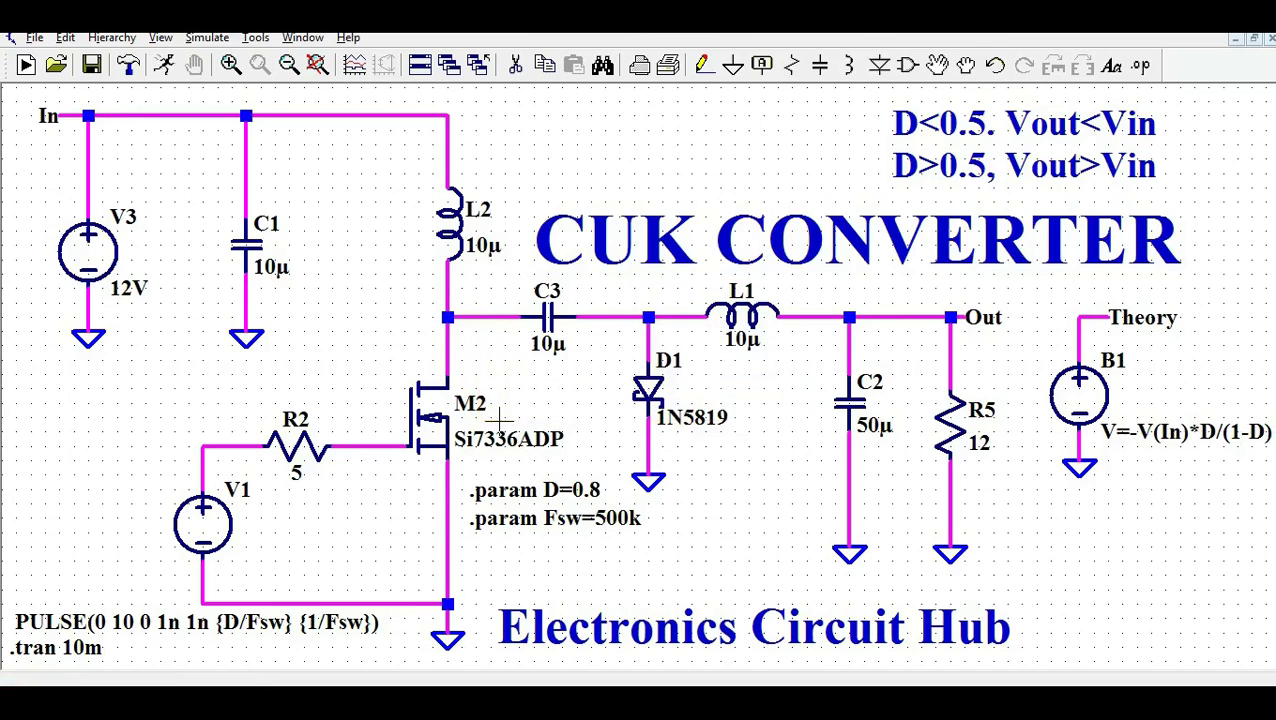
Run the simulation and tile the waveform and schematic windows side by side, fitting the schematic to its window.
left_click(165, 65)
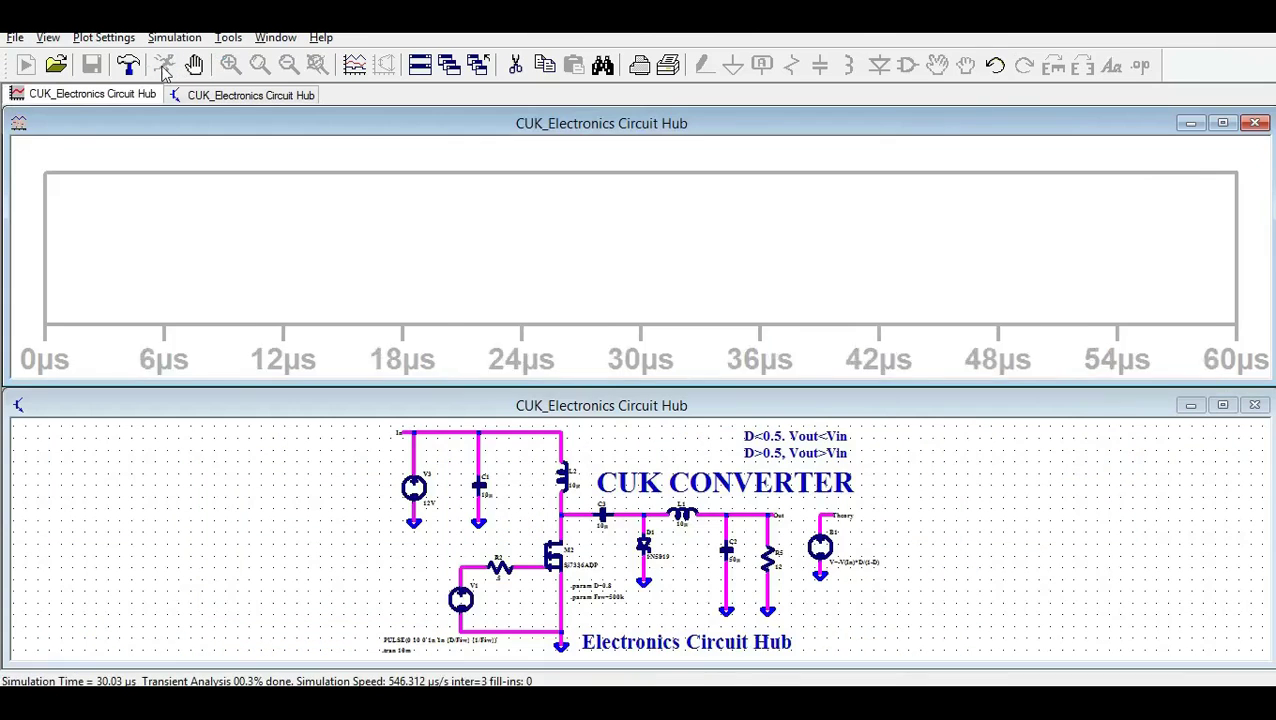
left_click(268, 38)
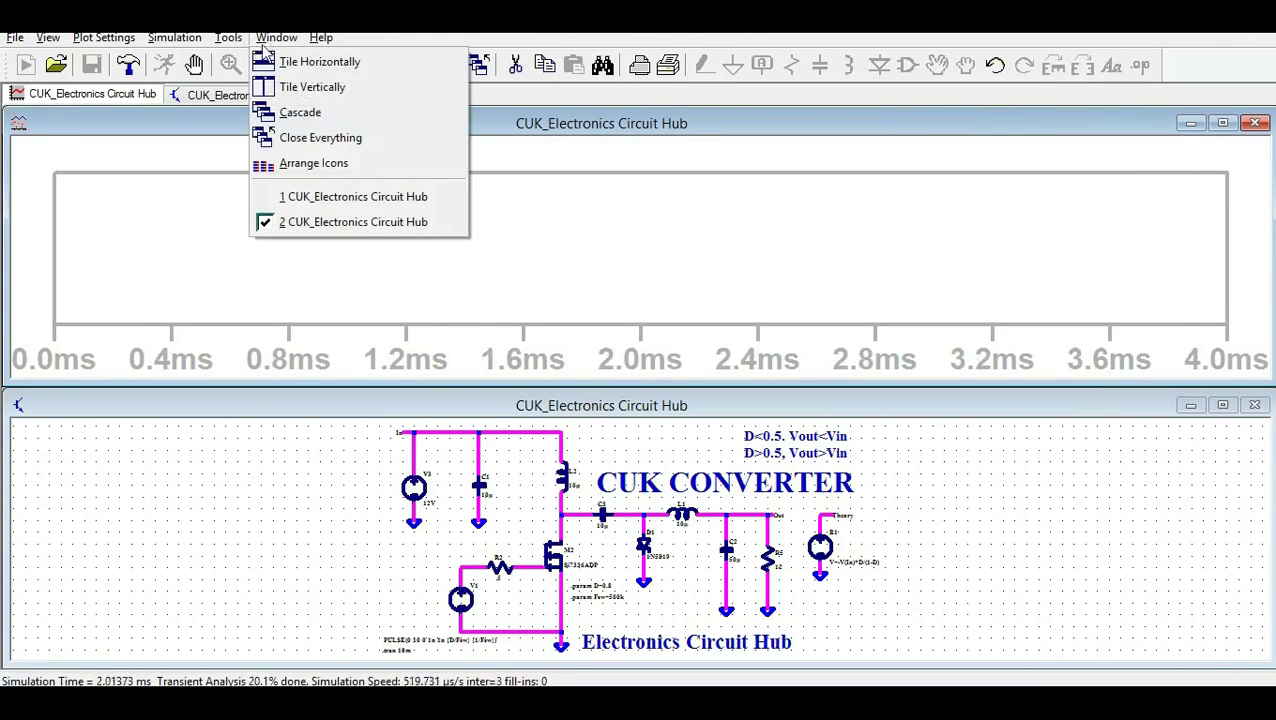
left_click(313, 88)
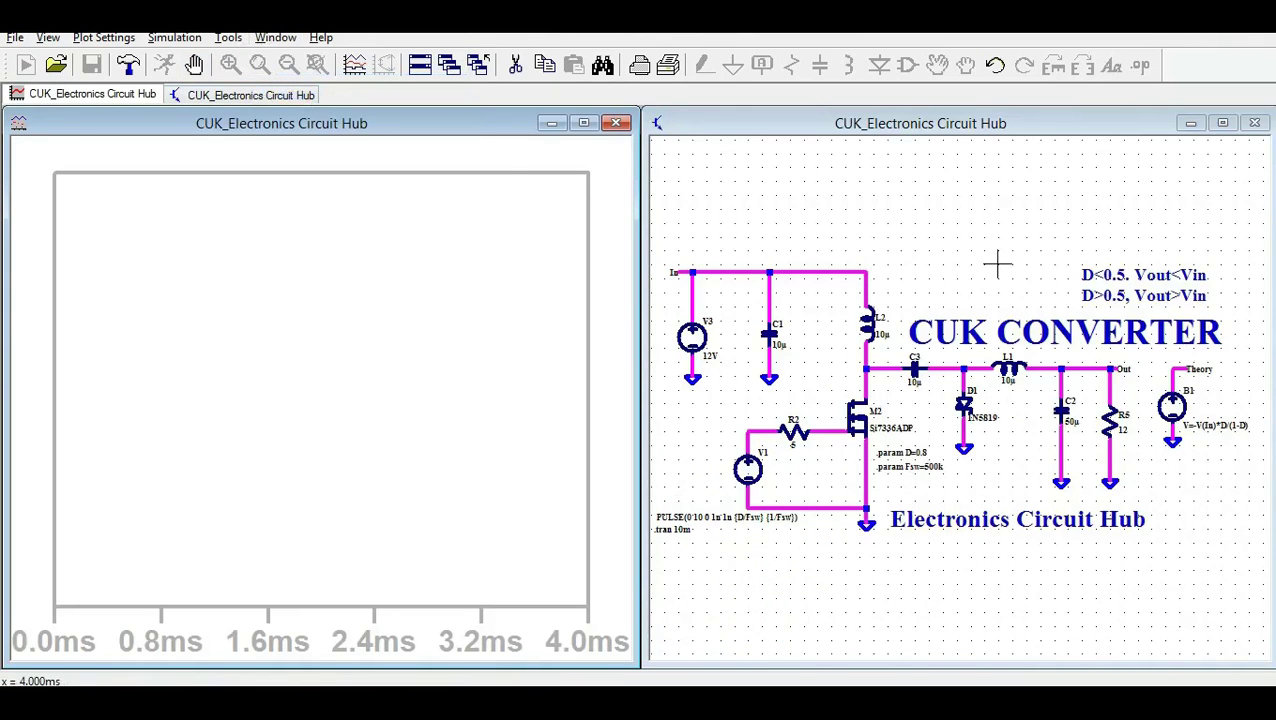
left_click(936, 240)
left_click(141, 37)
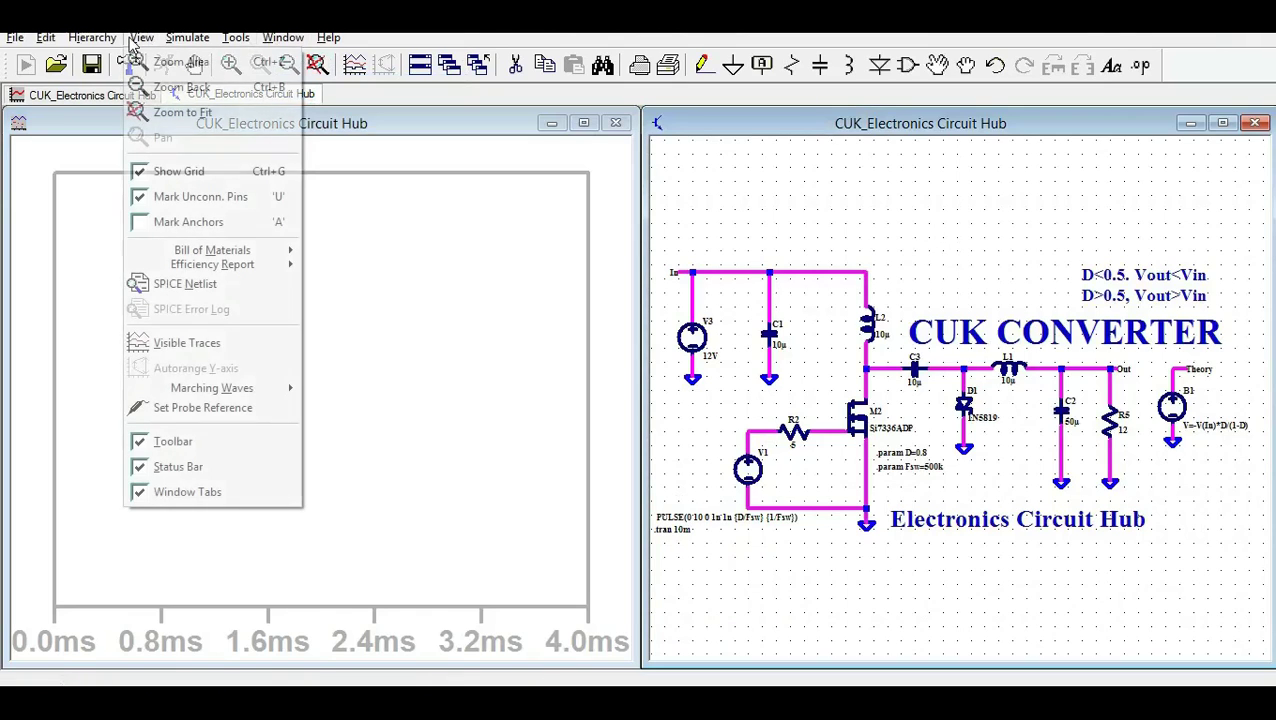
left_click(171, 113)
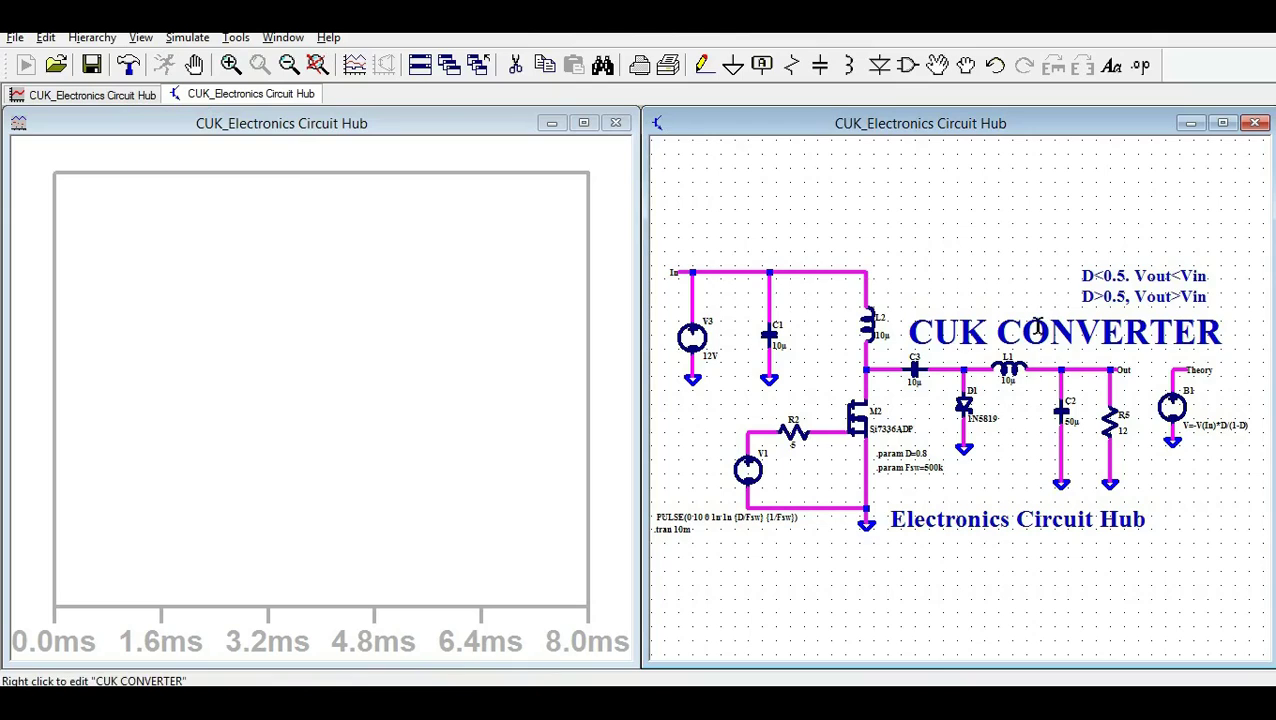
Plot the input voltage at node In and the gate voltage of MOSFET M2.
left_click(310, 296)
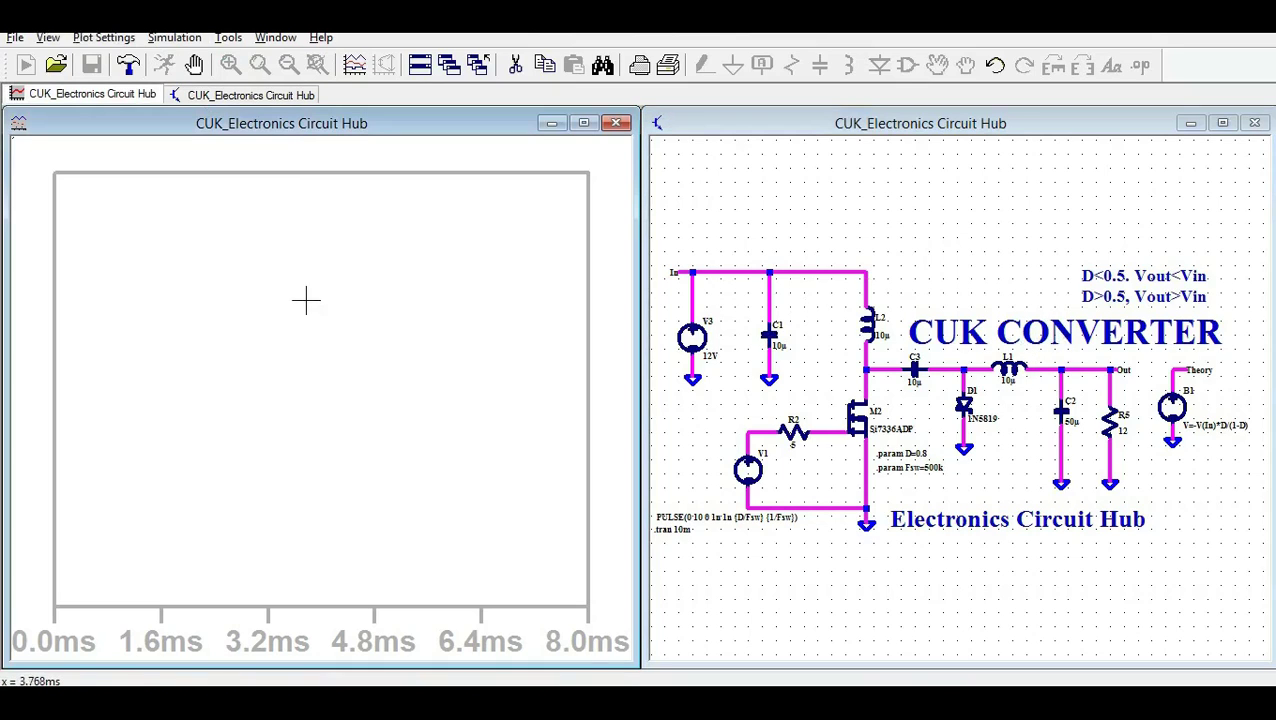
left_click(691, 271)
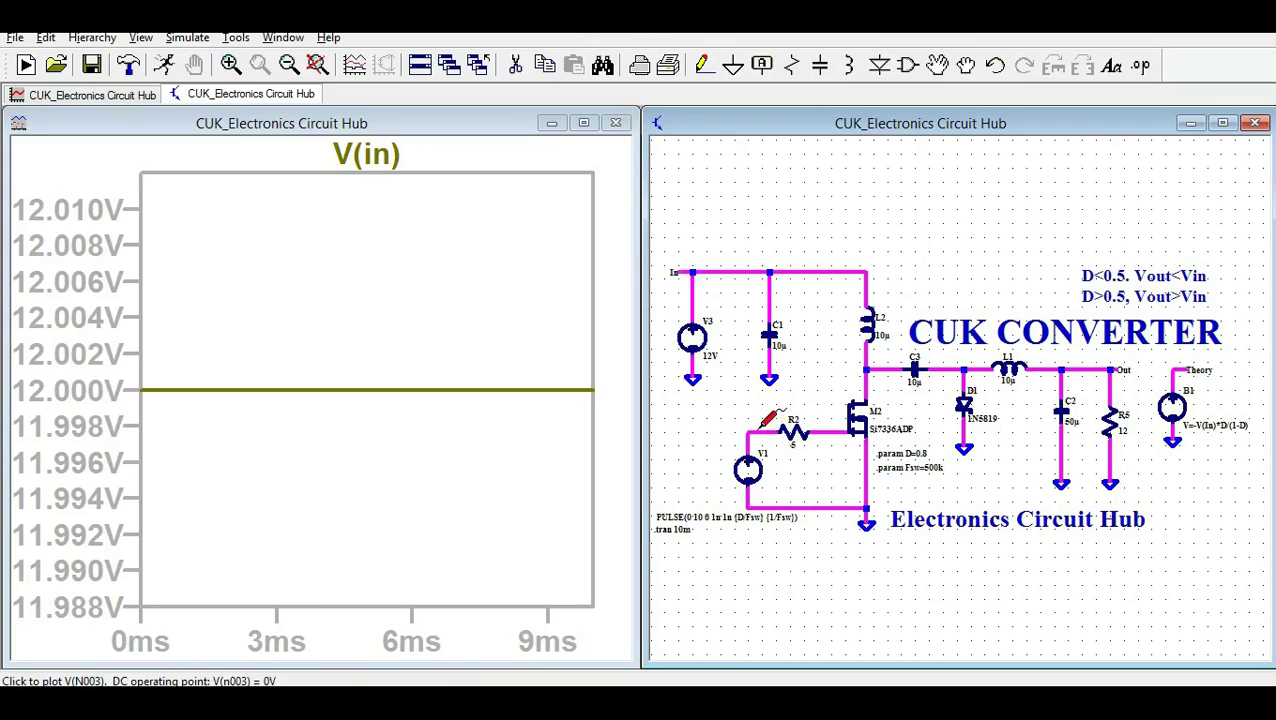
left_click(837, 427)
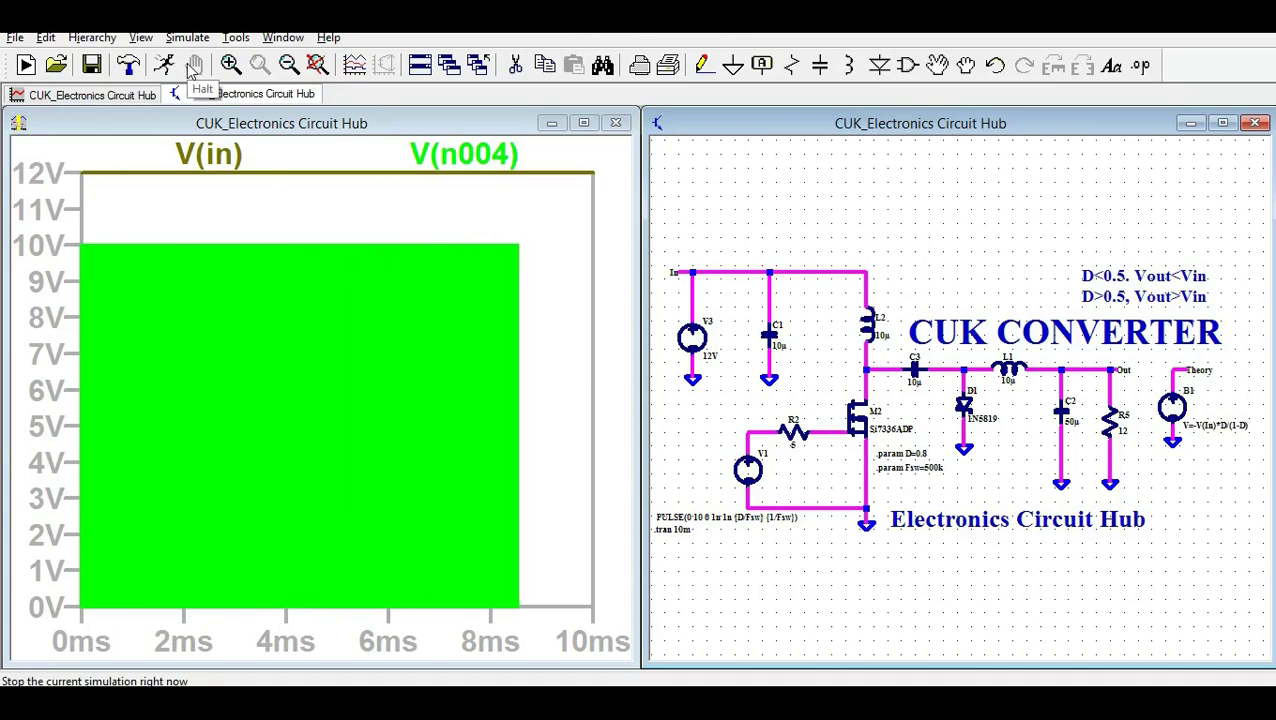
Zoom the gate voltage waveform to about four switching cycles near 3.60 ms and maximize the plot window.
left_click_drag(258, 236, 298, 641)
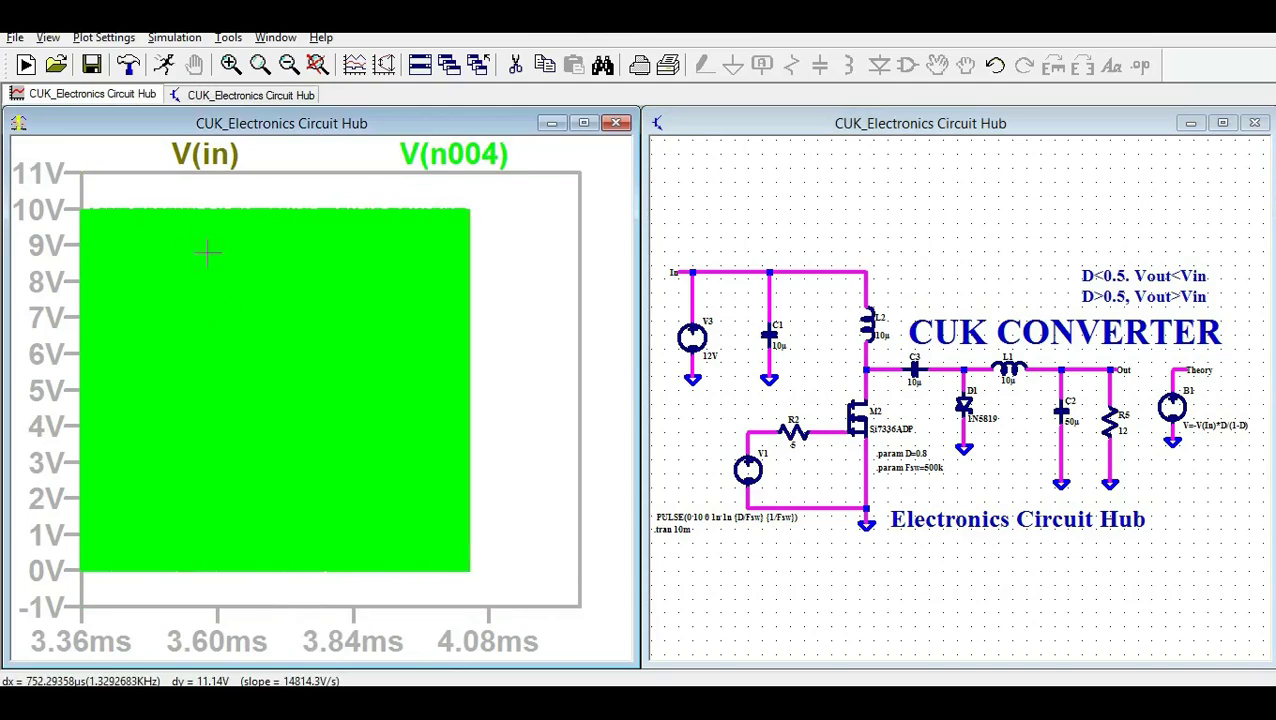
left_click_drag(214, 194, 230, 580)
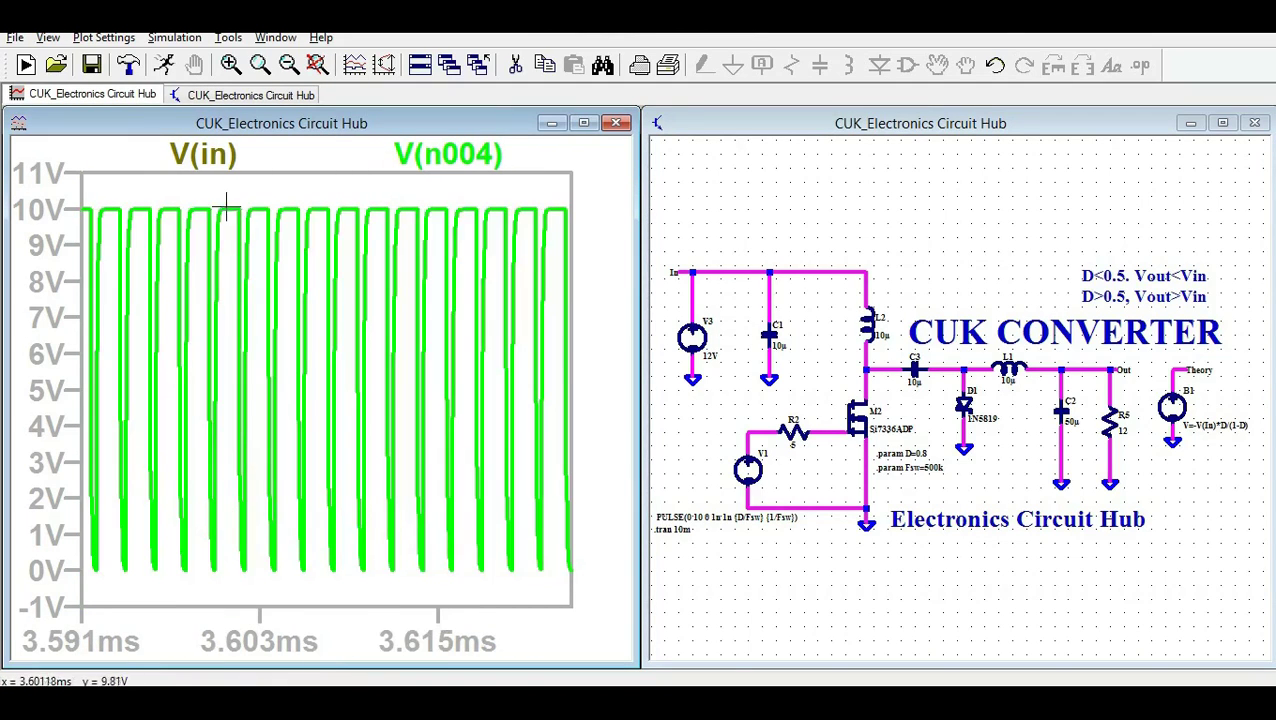
left_click_drag(210, 192, 321, 582)
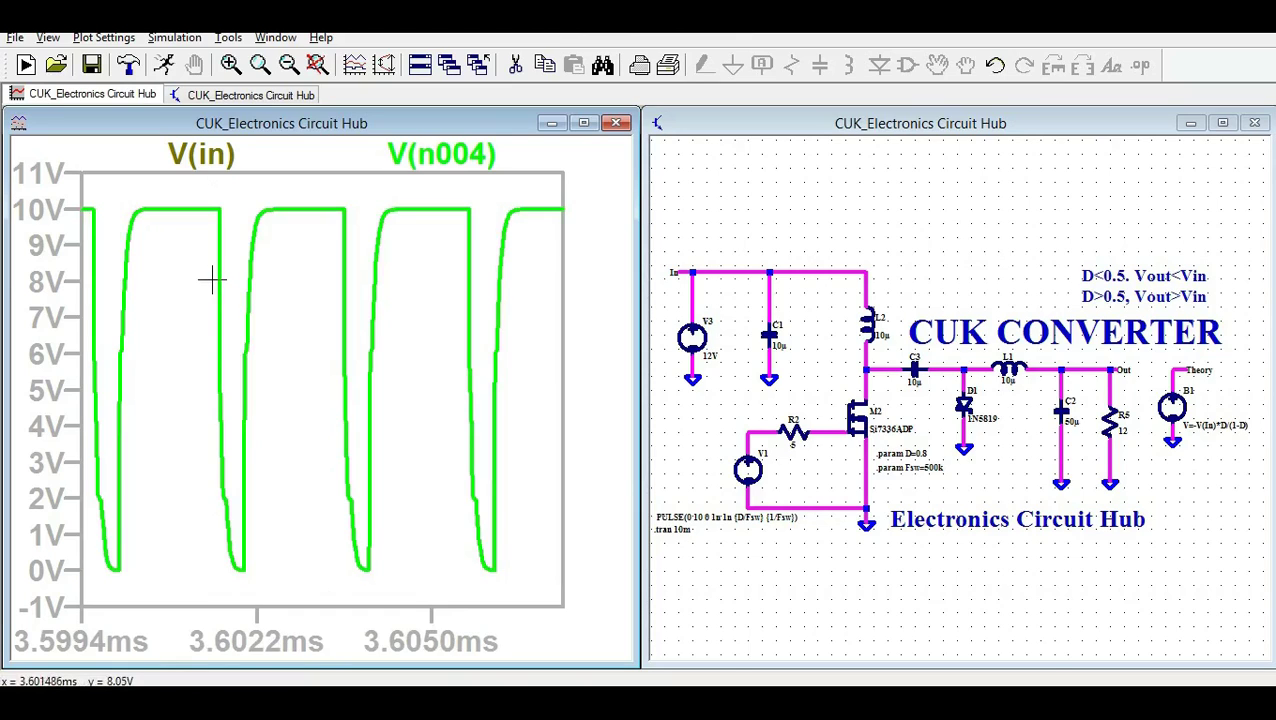
left_click(584, 122)
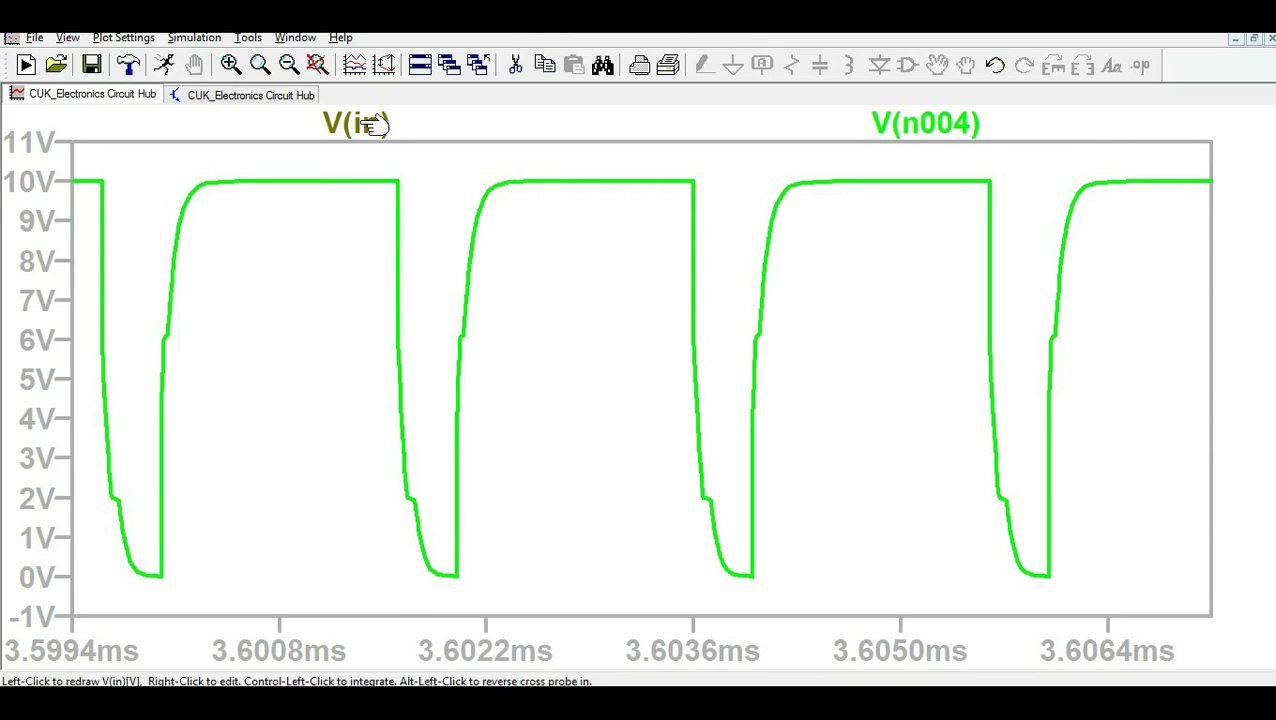
Return to the schematic and tile it side by side with the waveform window.
left_click(250, 95)
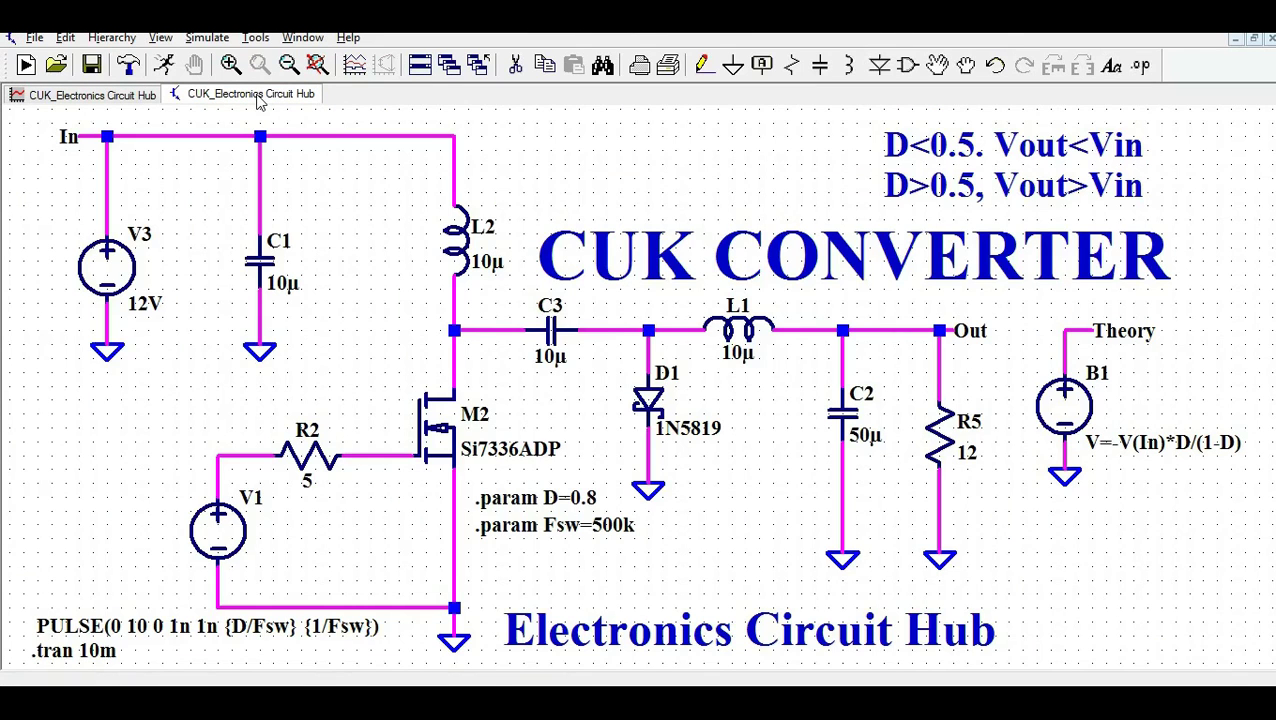
left_click(300, 37)
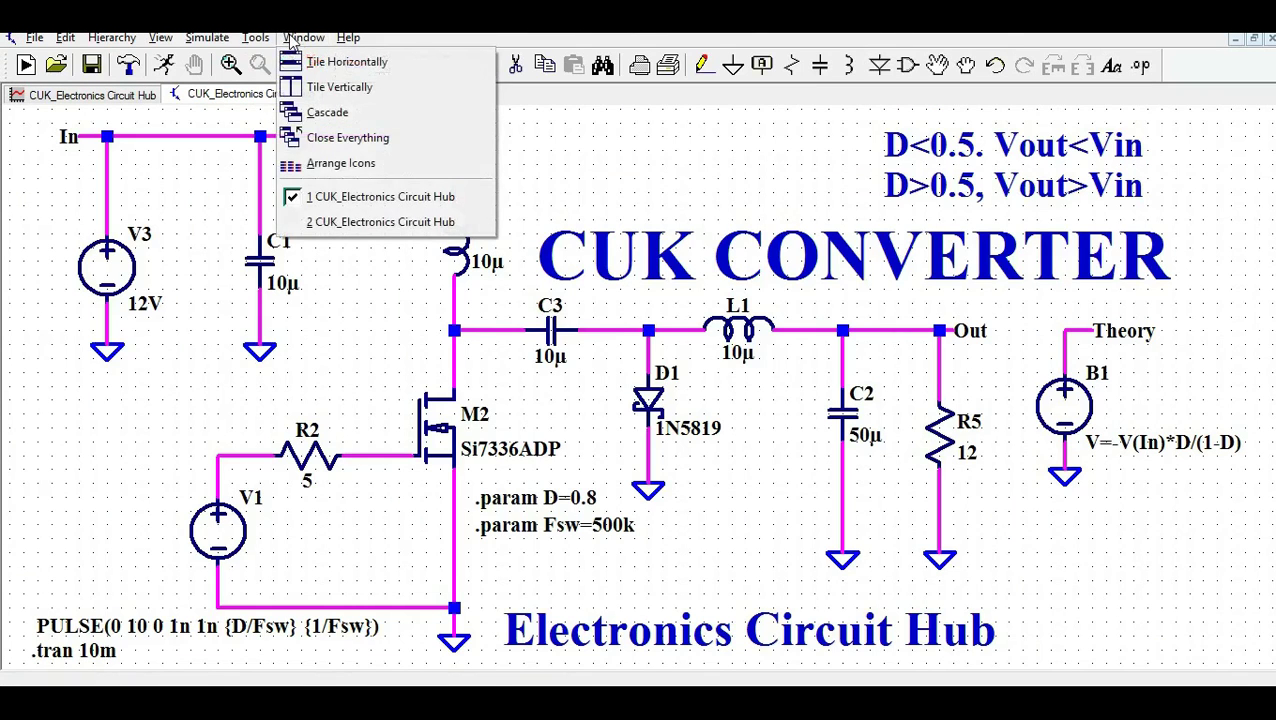
left_click(334, 86)
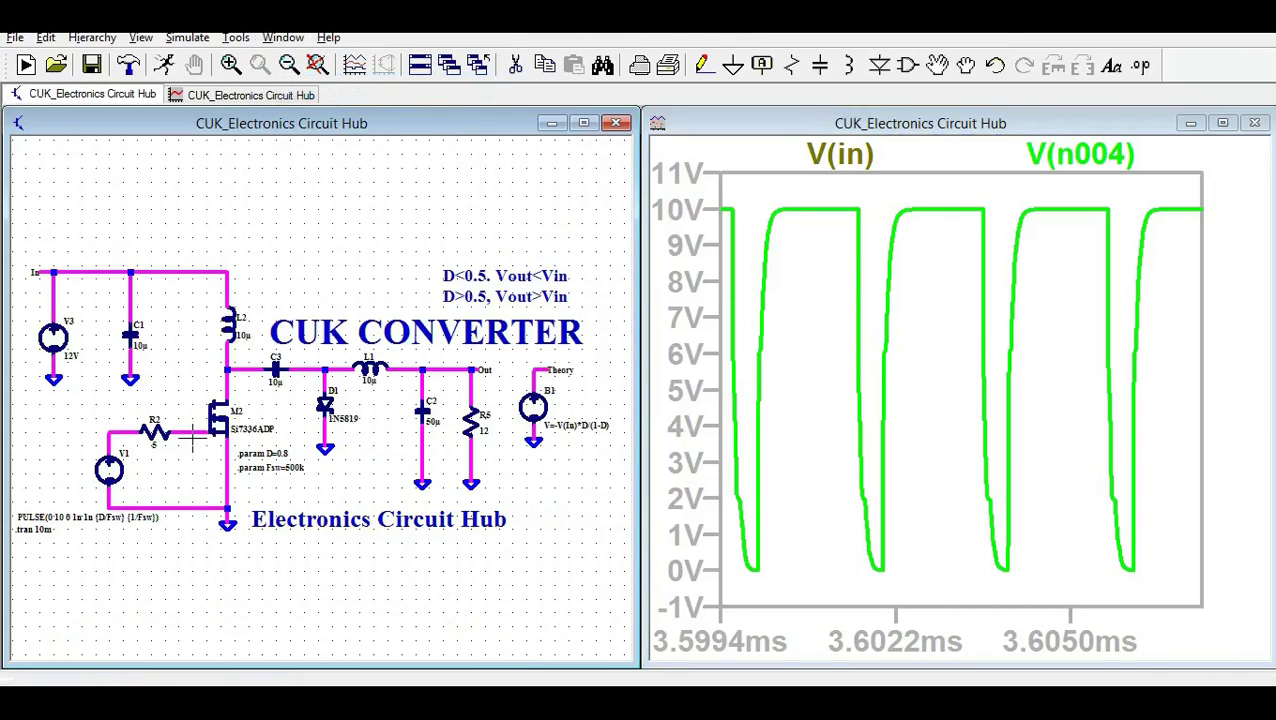
Plot the current through inductor L2 in place of the existing traces and add the voltage across L2.
left_click(832, 340)
left_click(234, 320)
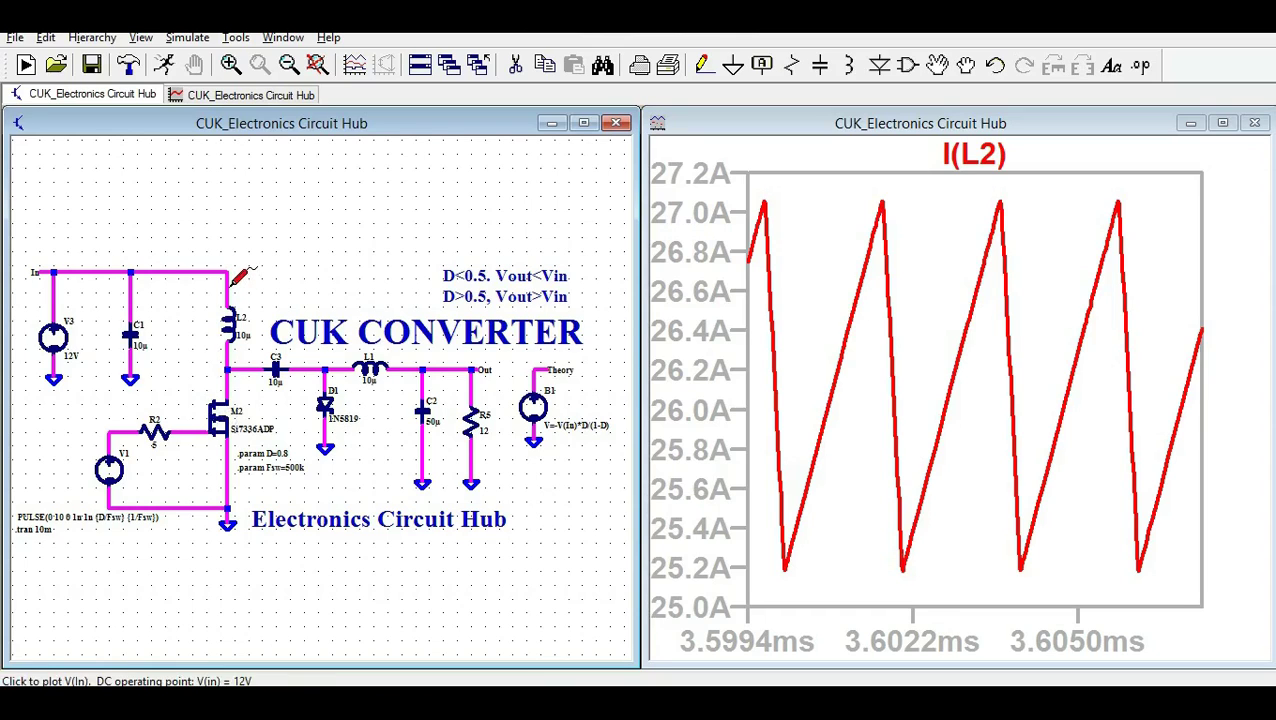
left_click_drag(240, 356, 236, 354)
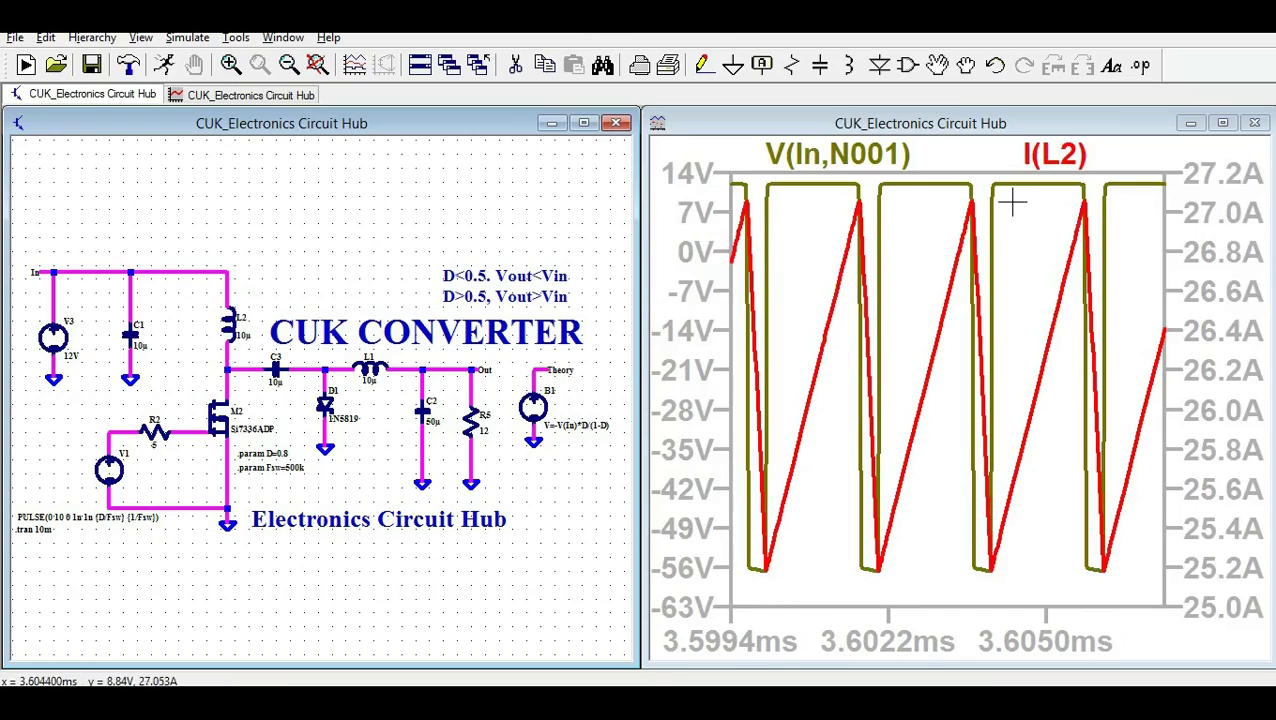
Delete the I(L2) trace and plot the voltage at the node joining L2, M2 and C3.
right_click(1055, 155)
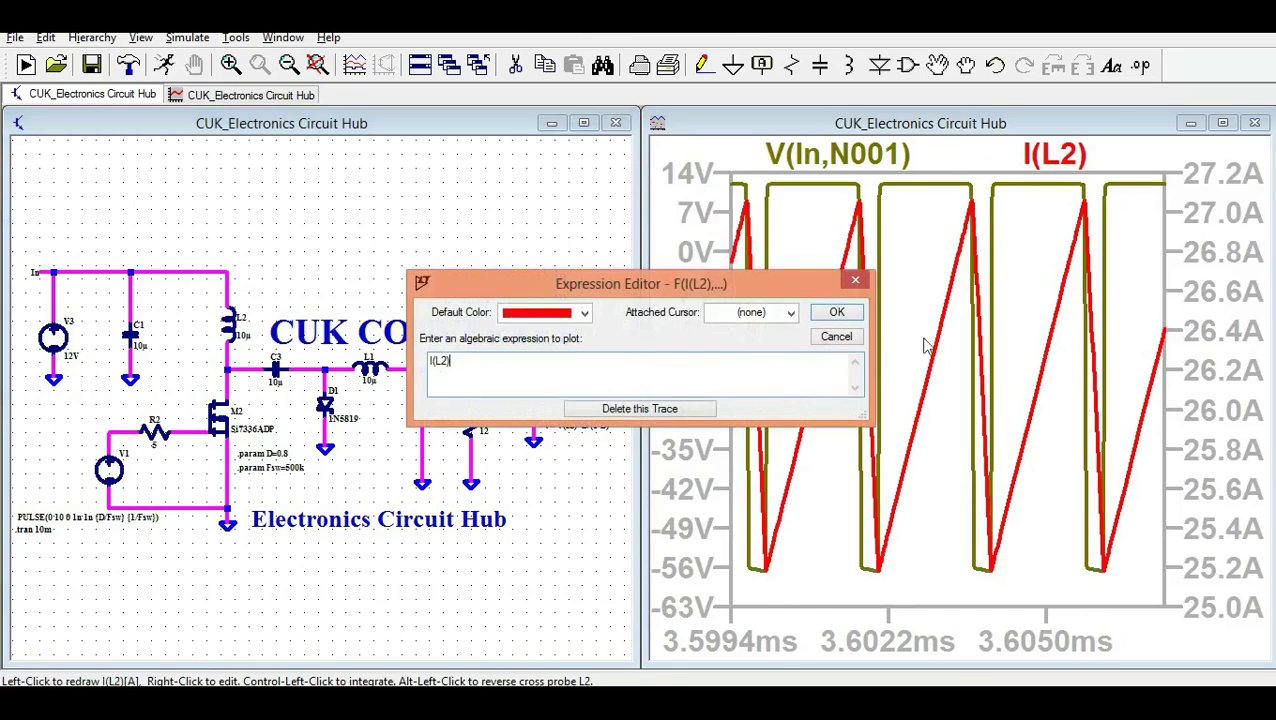
left_click(640, 410)
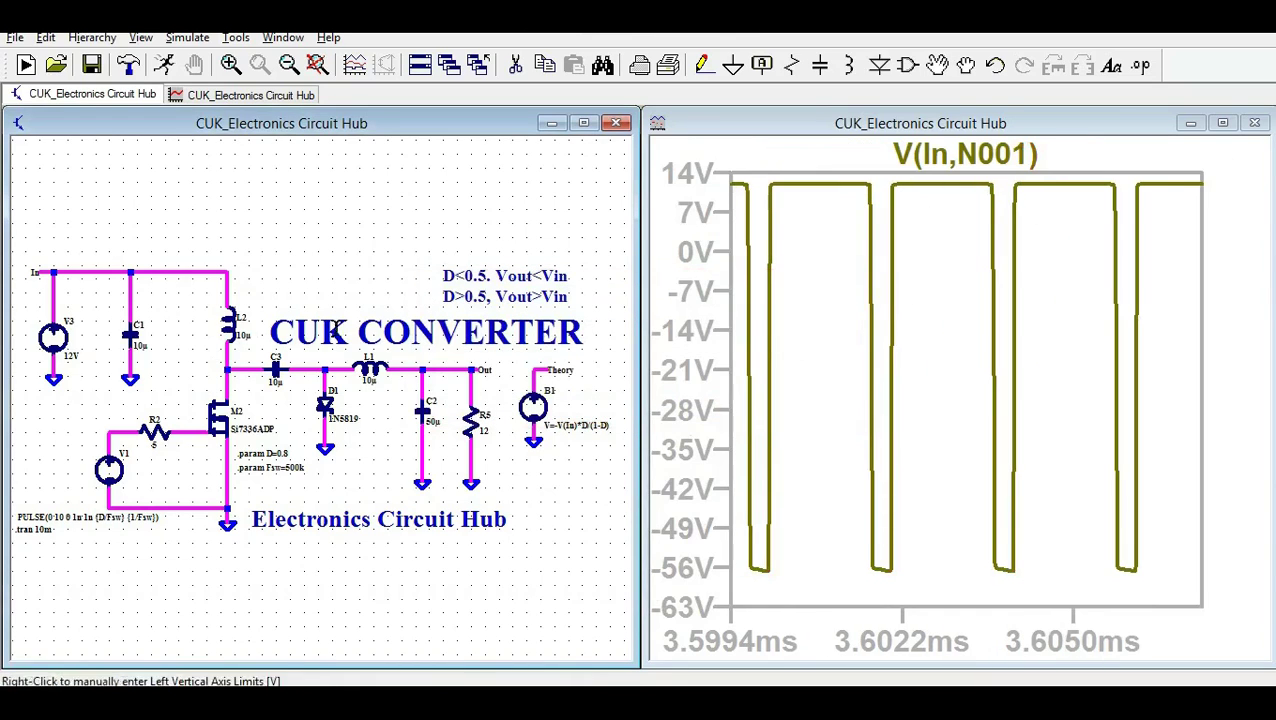
left_click(236, 365)
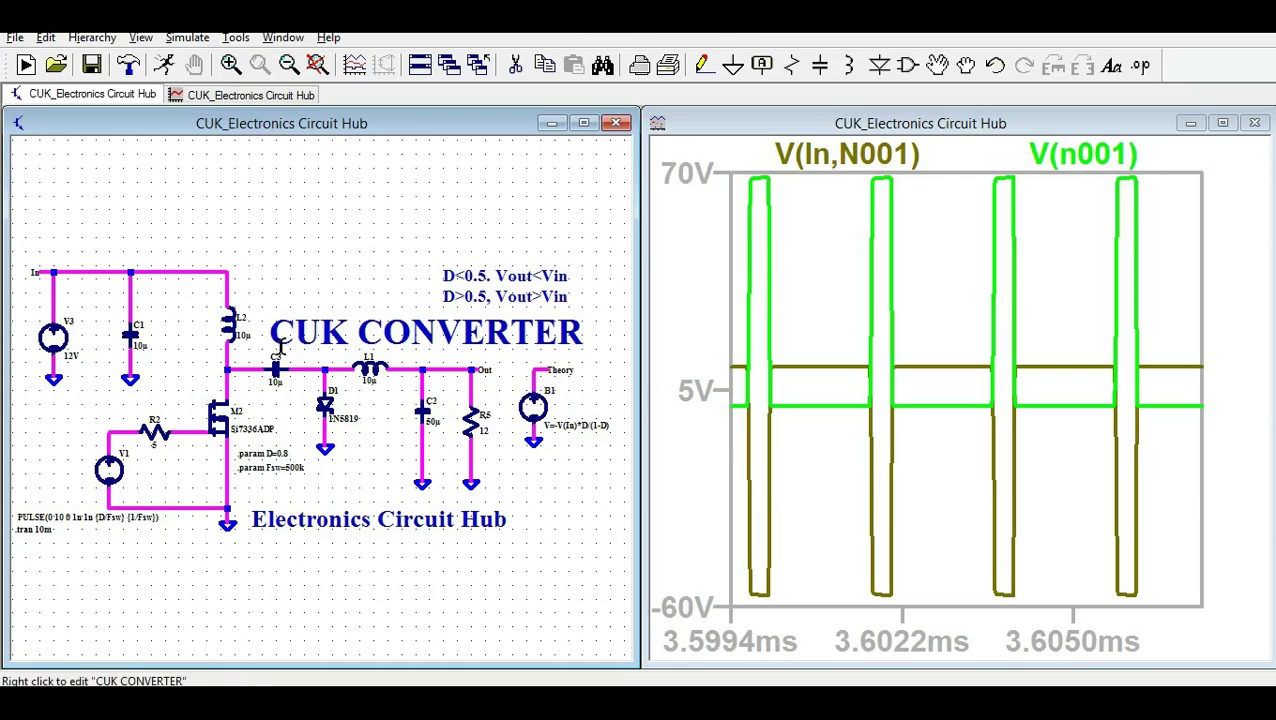
Replace the traces with the current through capacitor C3 and the voltage across it, shown in a maximized plot window.
left_click(283, 362)
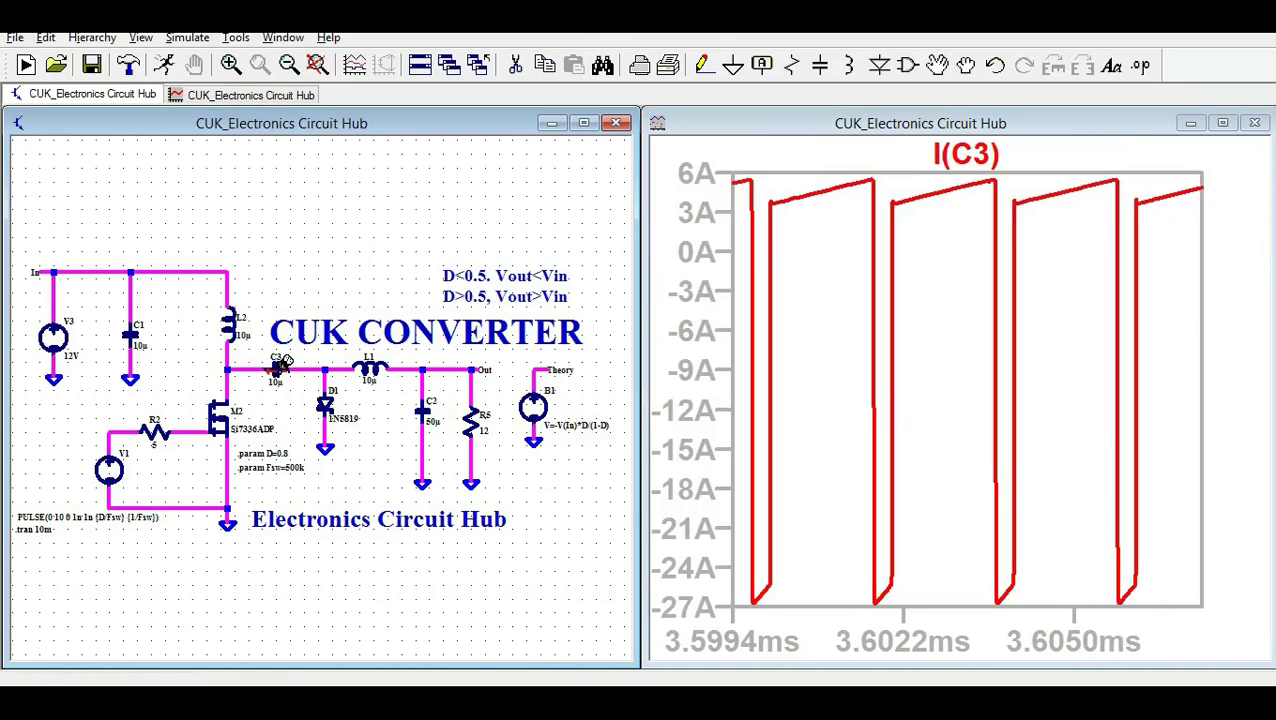
left_click(1222, 122)
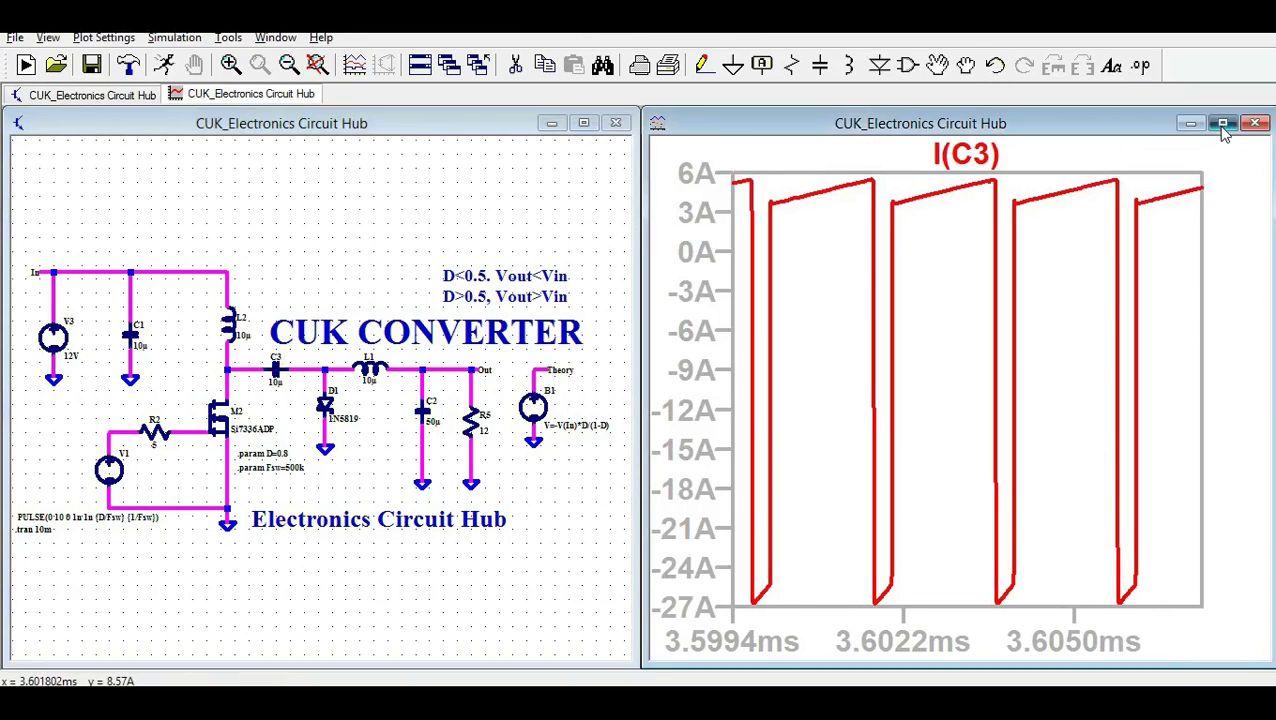
left_click(90, 95)
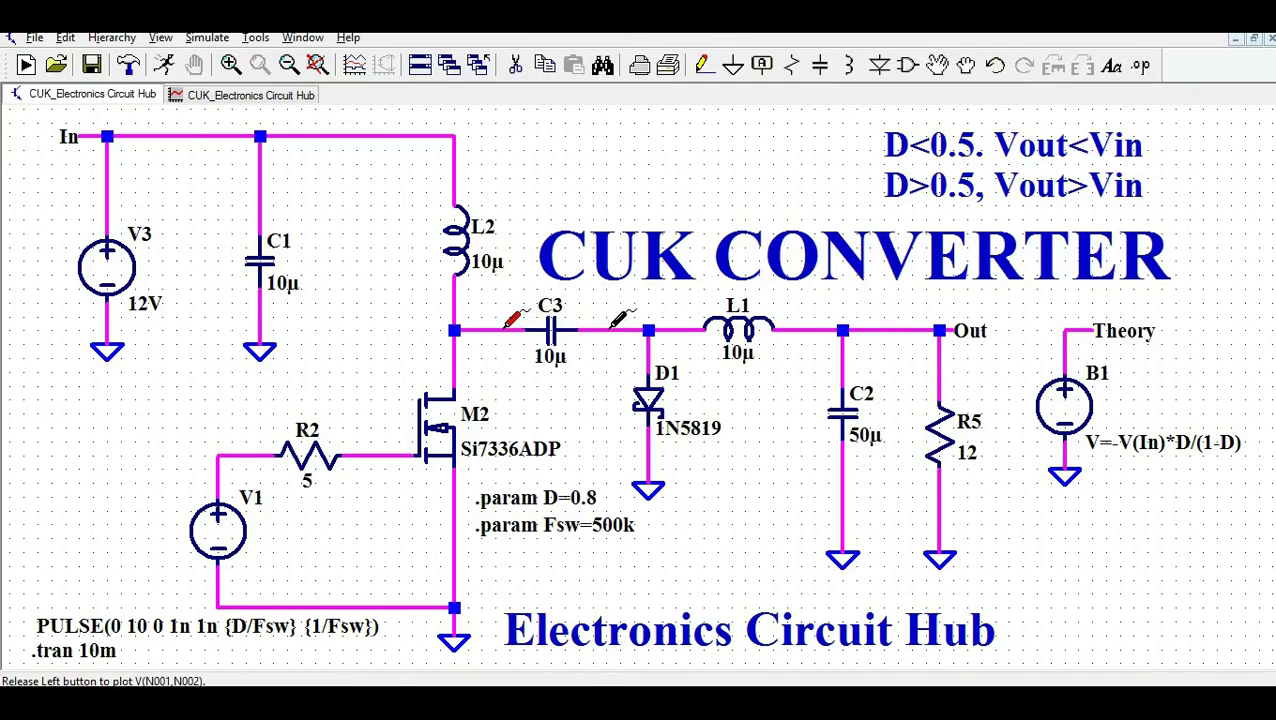
left_click(225, 95)
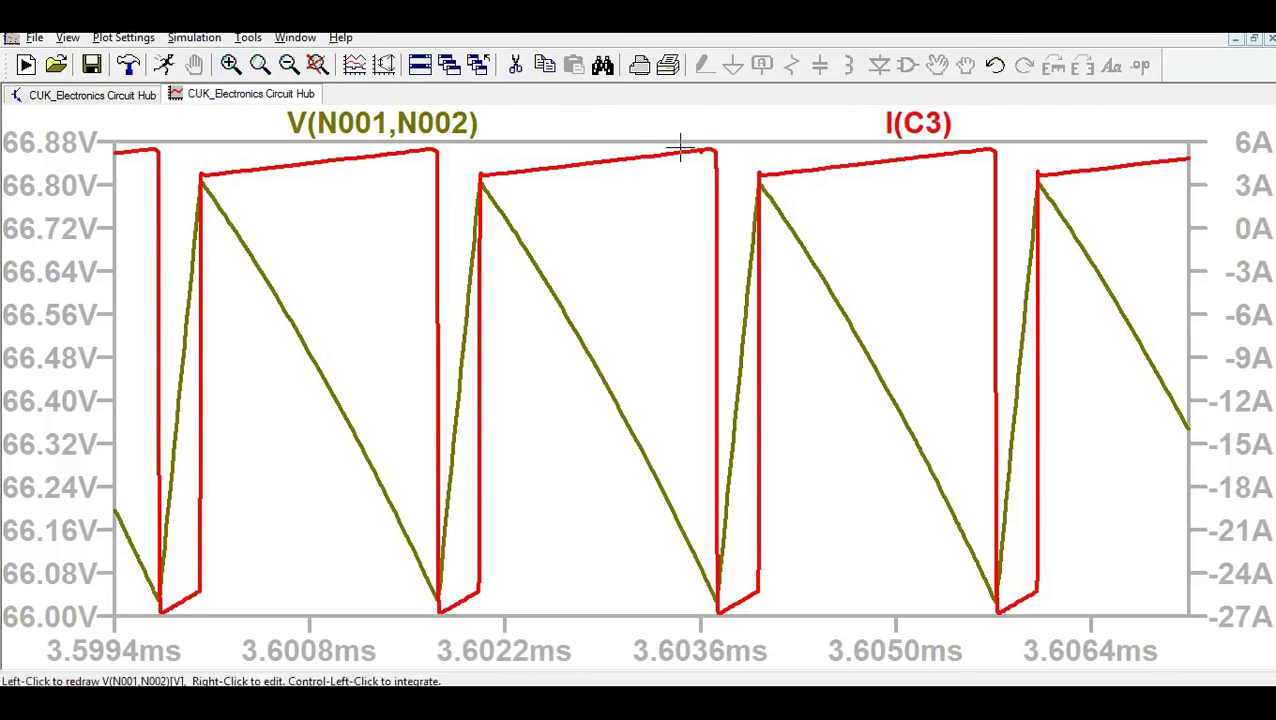
Delete the I(C3) trace, keeping the capacitor voltage plot, and return to the schematic.
right_click(945, 122)
left_click(664, 409)
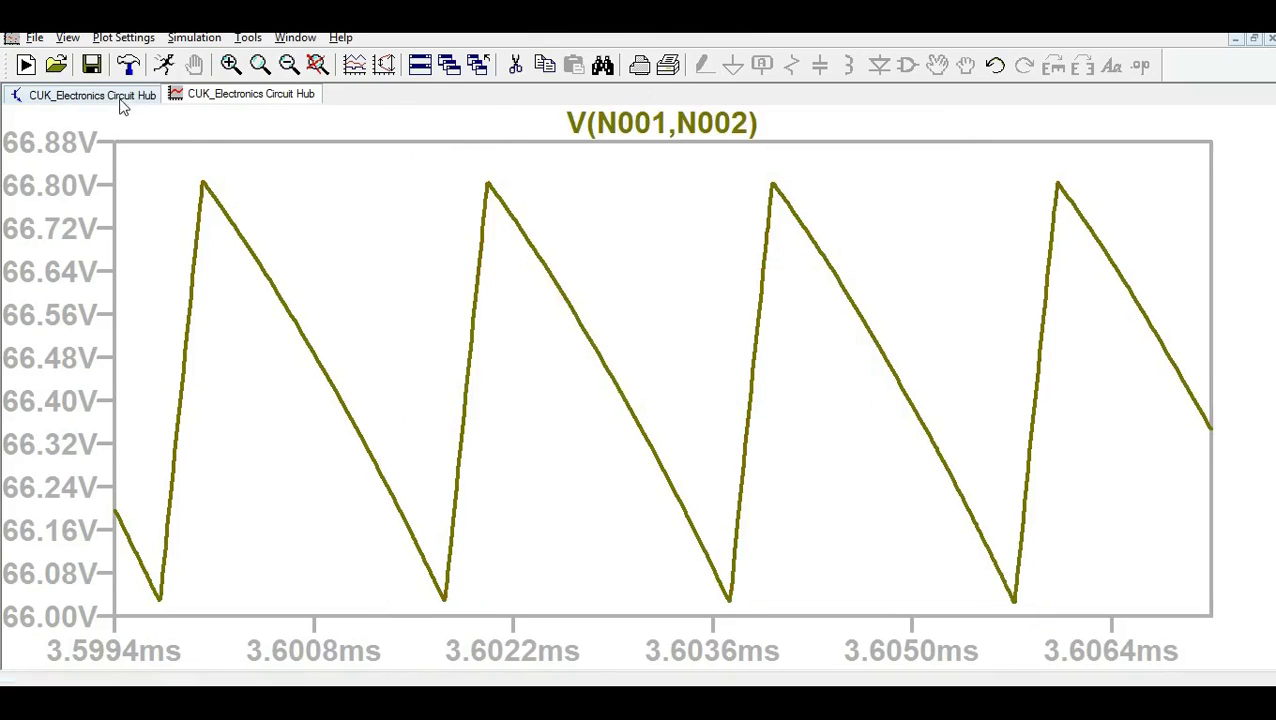
left_click(92, 95)
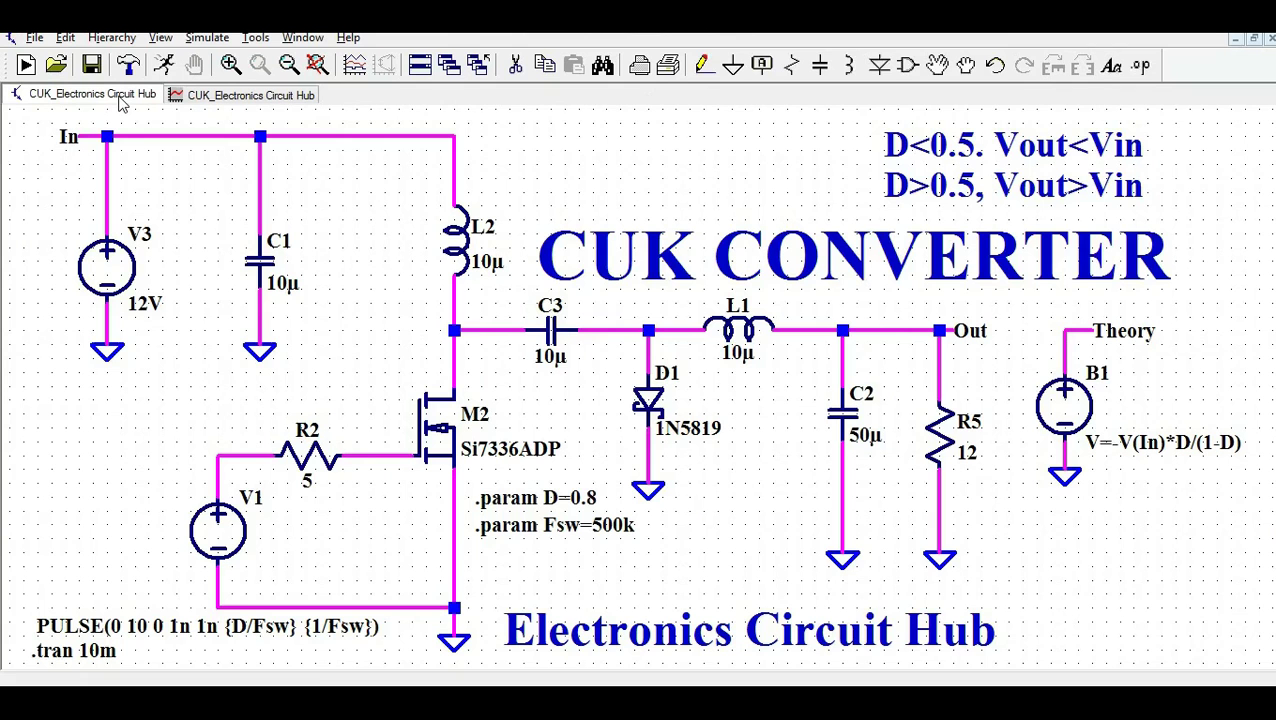
Plot the current through diode D1 on its own, replace it with the current through inductor L1, and return to the schematic.
left_click(655, 400)
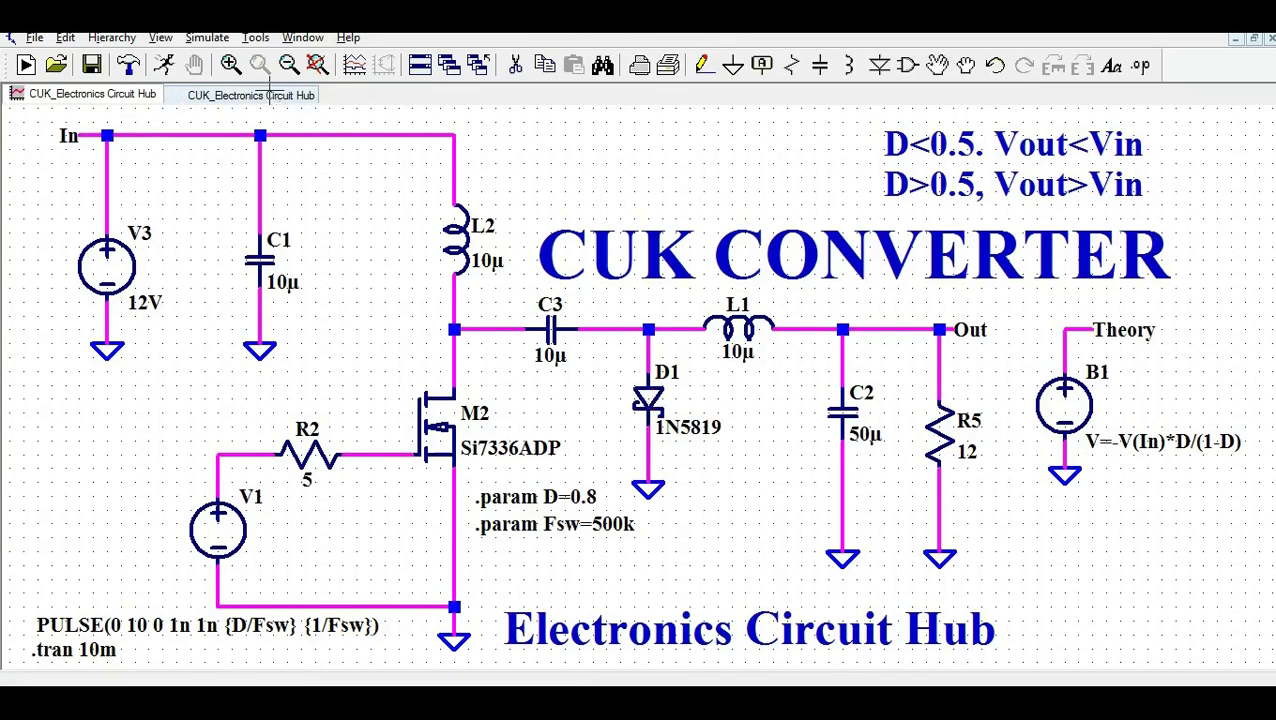
left_click(272, 95)
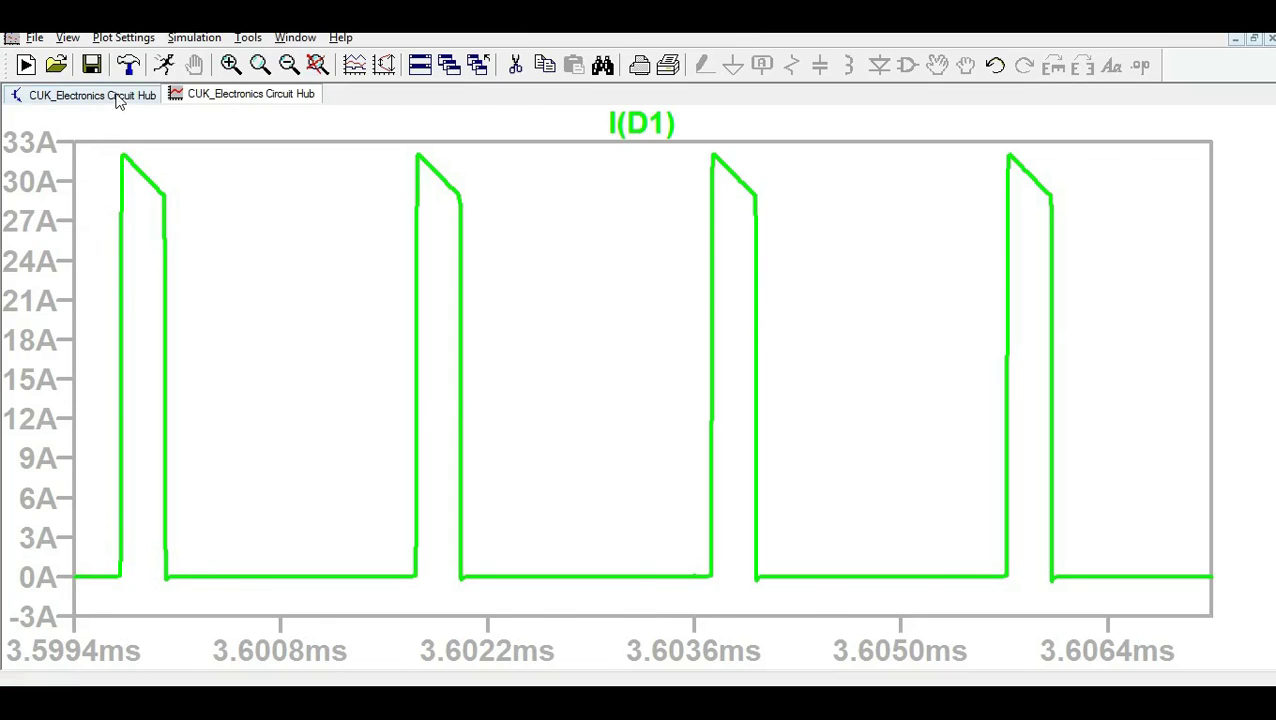
left_click(114, 94)
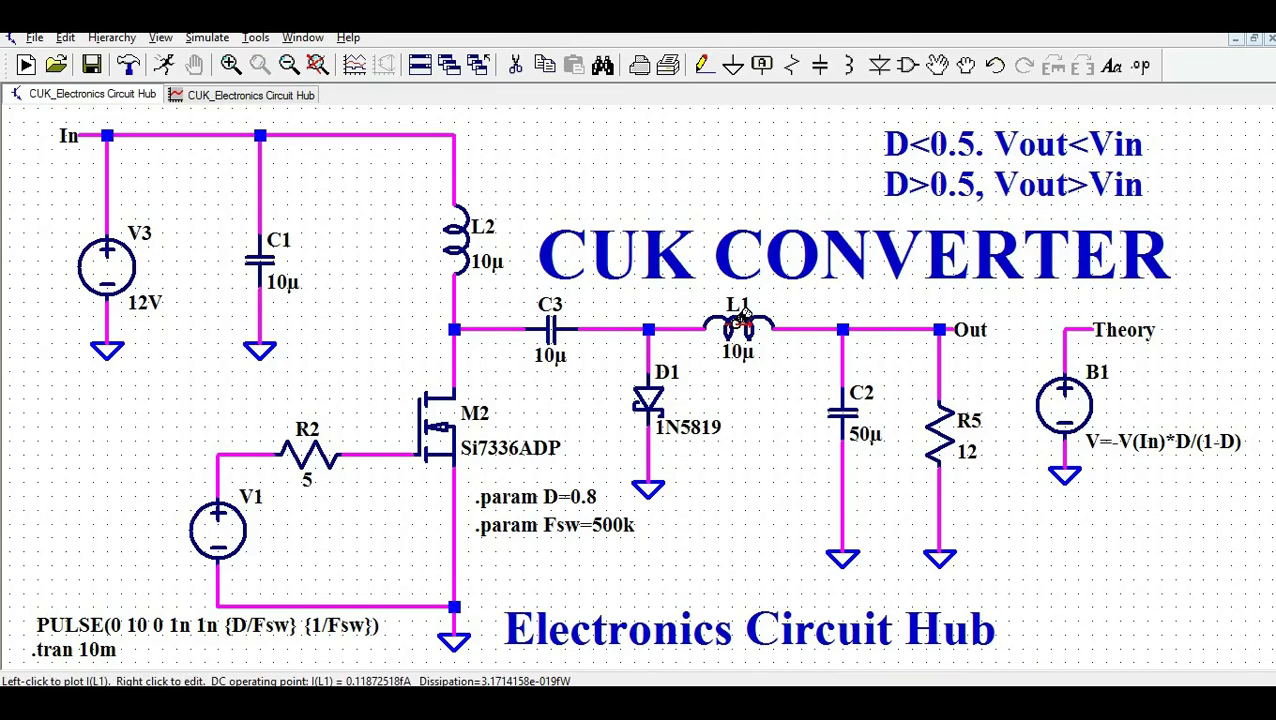
left_click(250, 95)
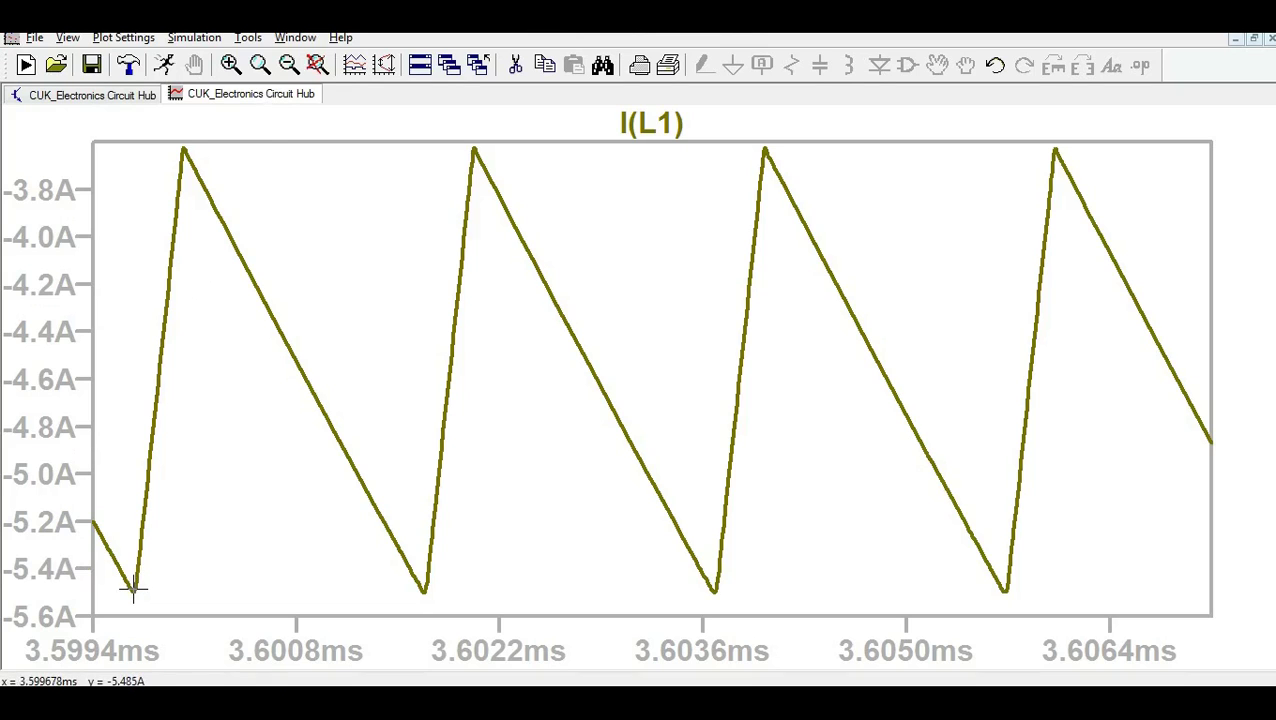
left_click(115, 93)
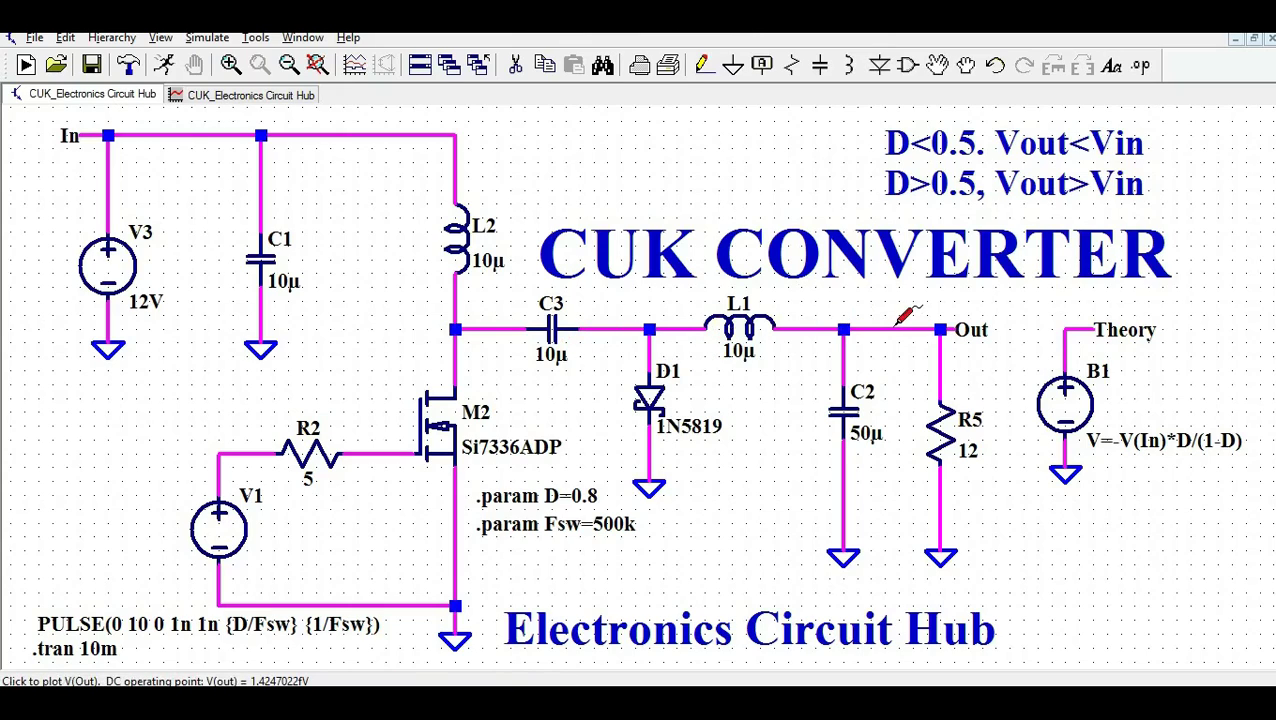
Tile the schematic and the V(out) plot vertically and fit the plot to the full 10 ms simulation span.
left_click(303, 38)
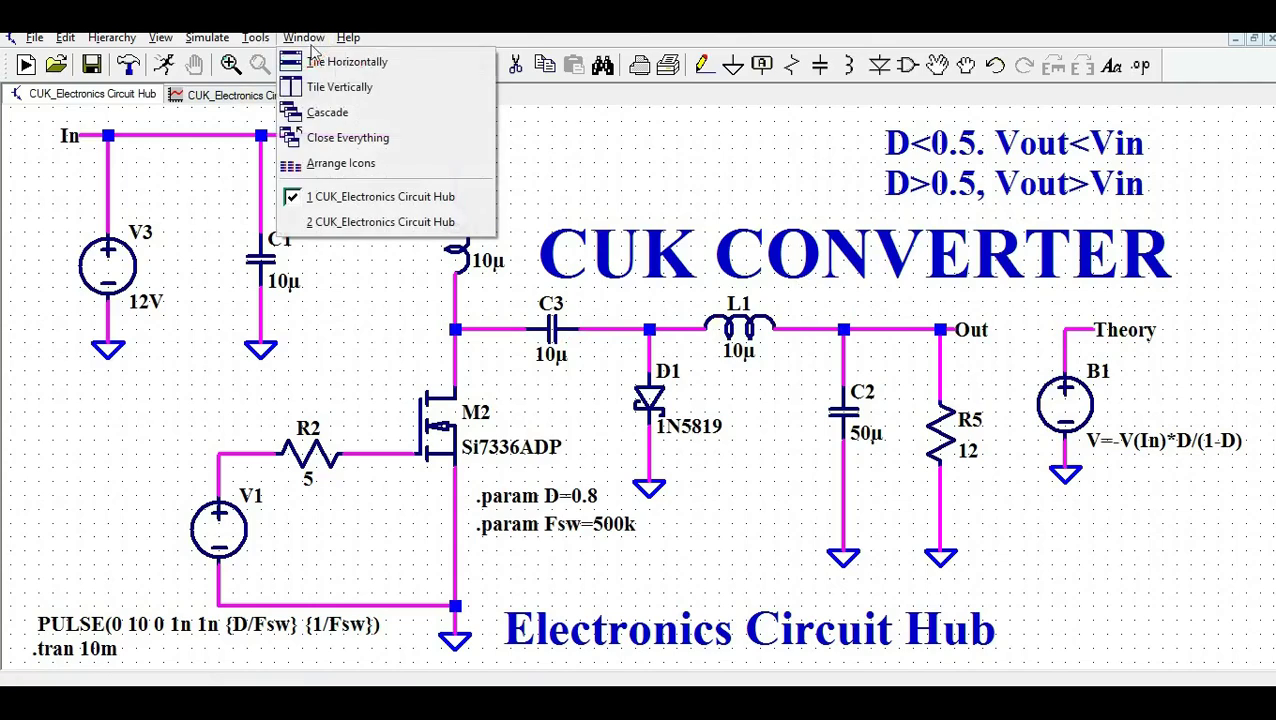
left_click(339, 88)
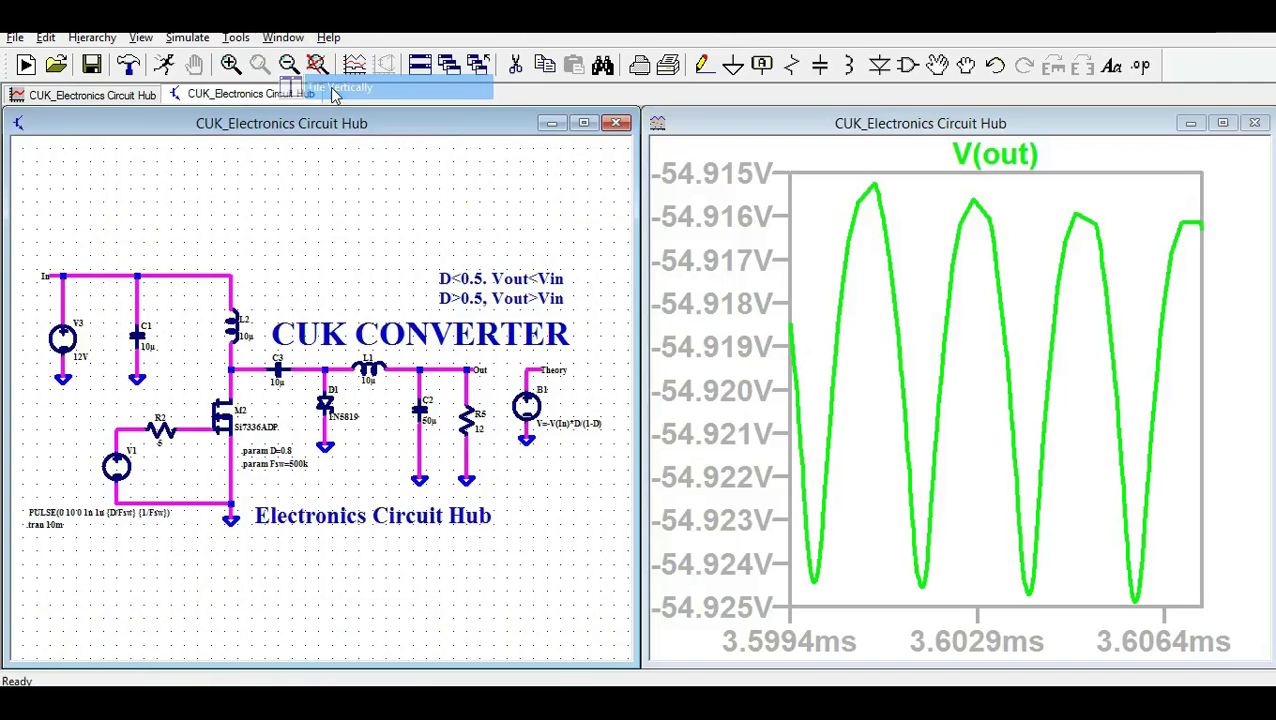
left_click(985, 279)
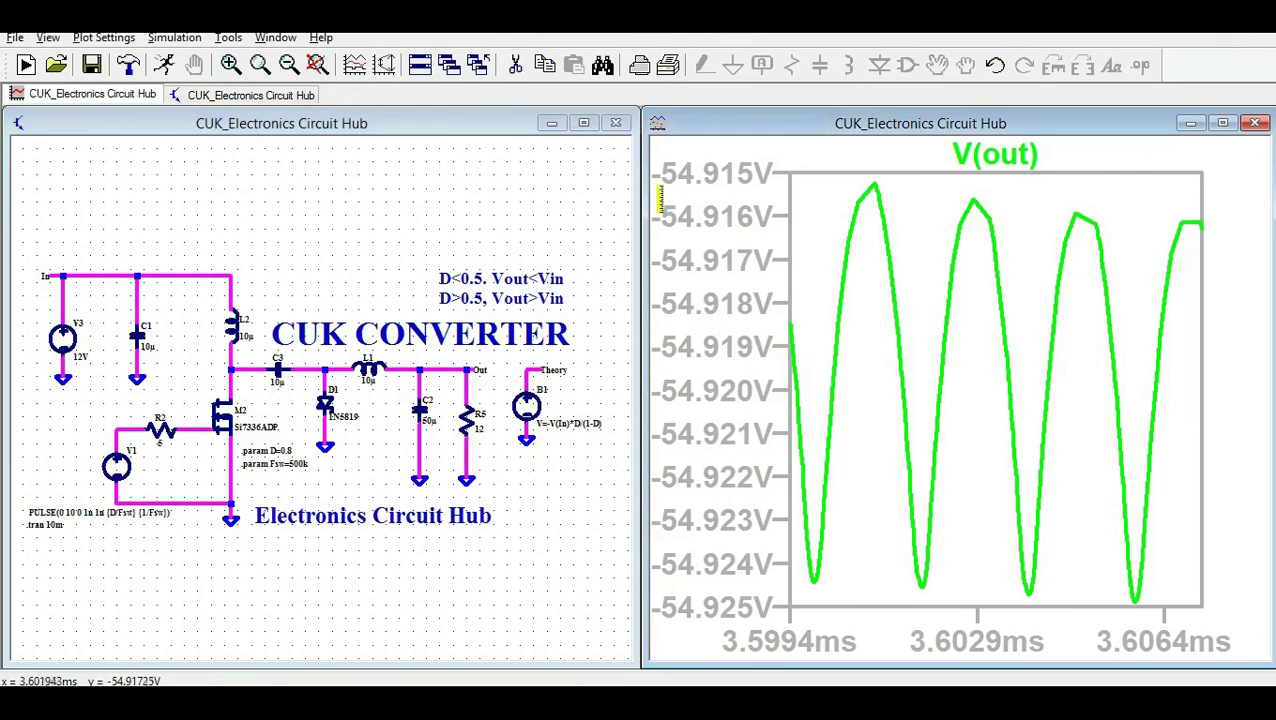
left_click(315, 64)
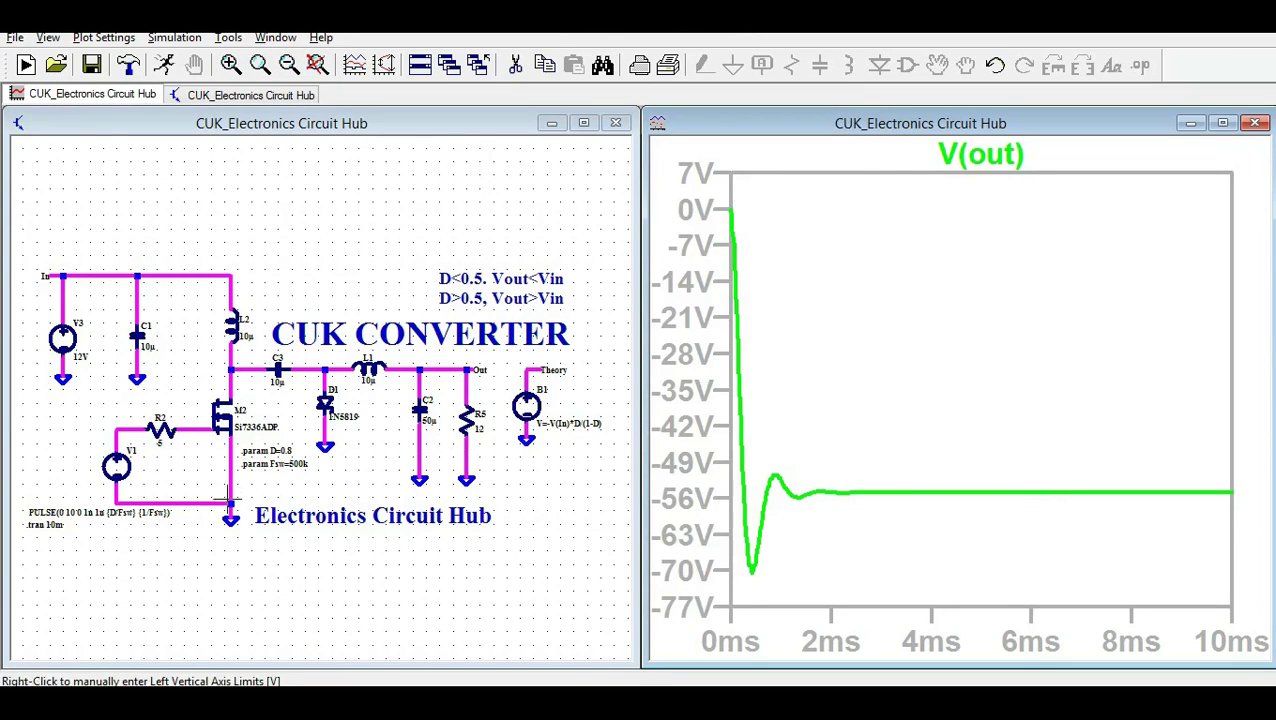
Add the calculated output voltage at the Theory node to the V(out) plot.
left_click(276, 468)
scroll(276, 468, "up", 5)
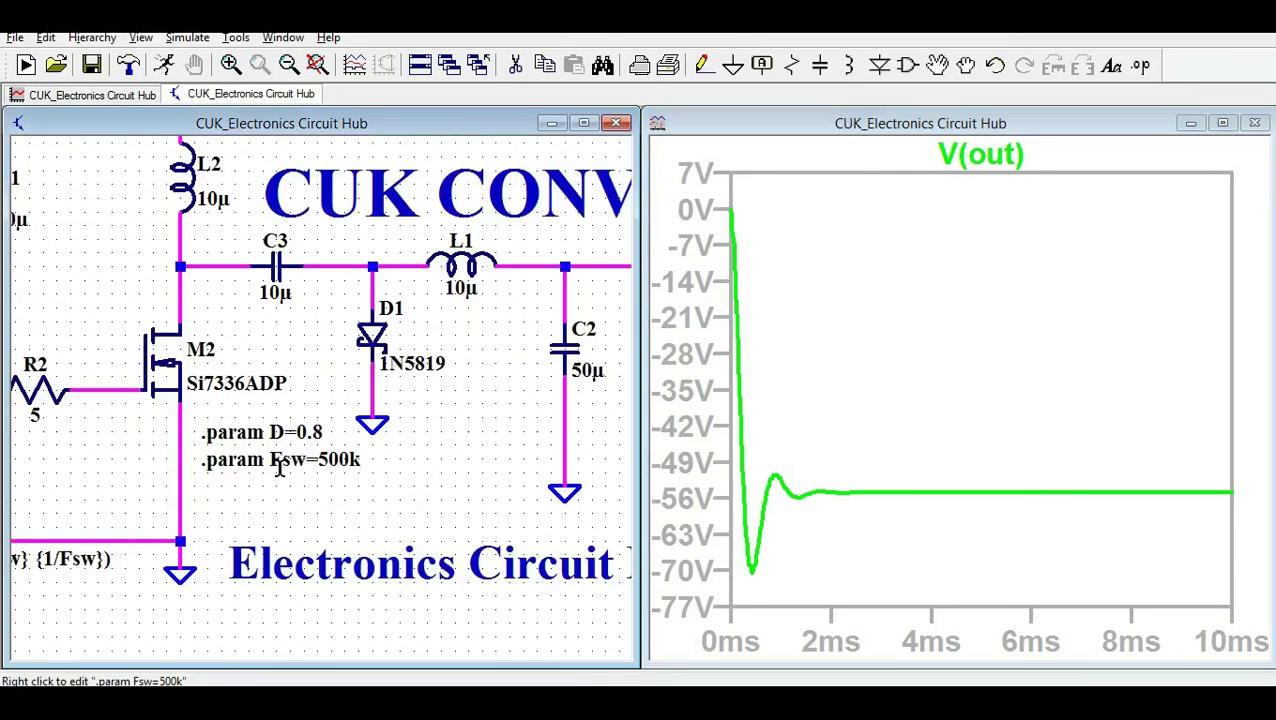
scroll(340, 400, "up", 3)
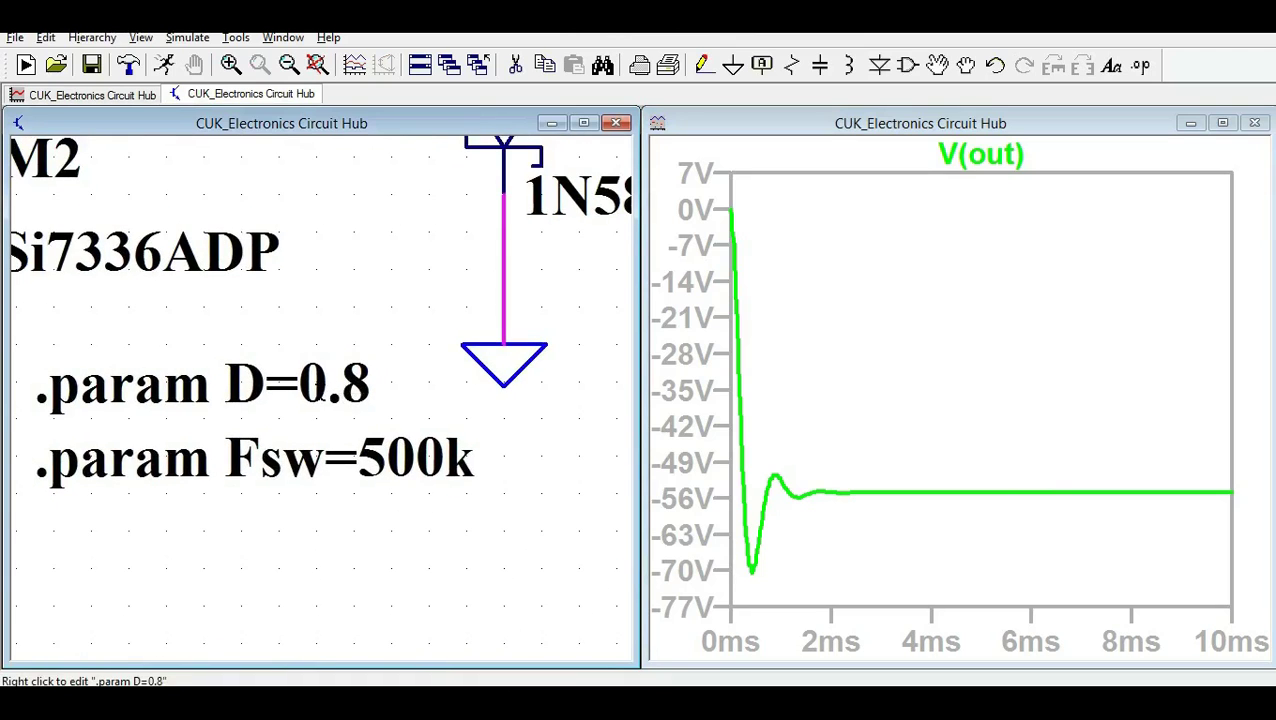
scroll(343, 396, "down", 2)
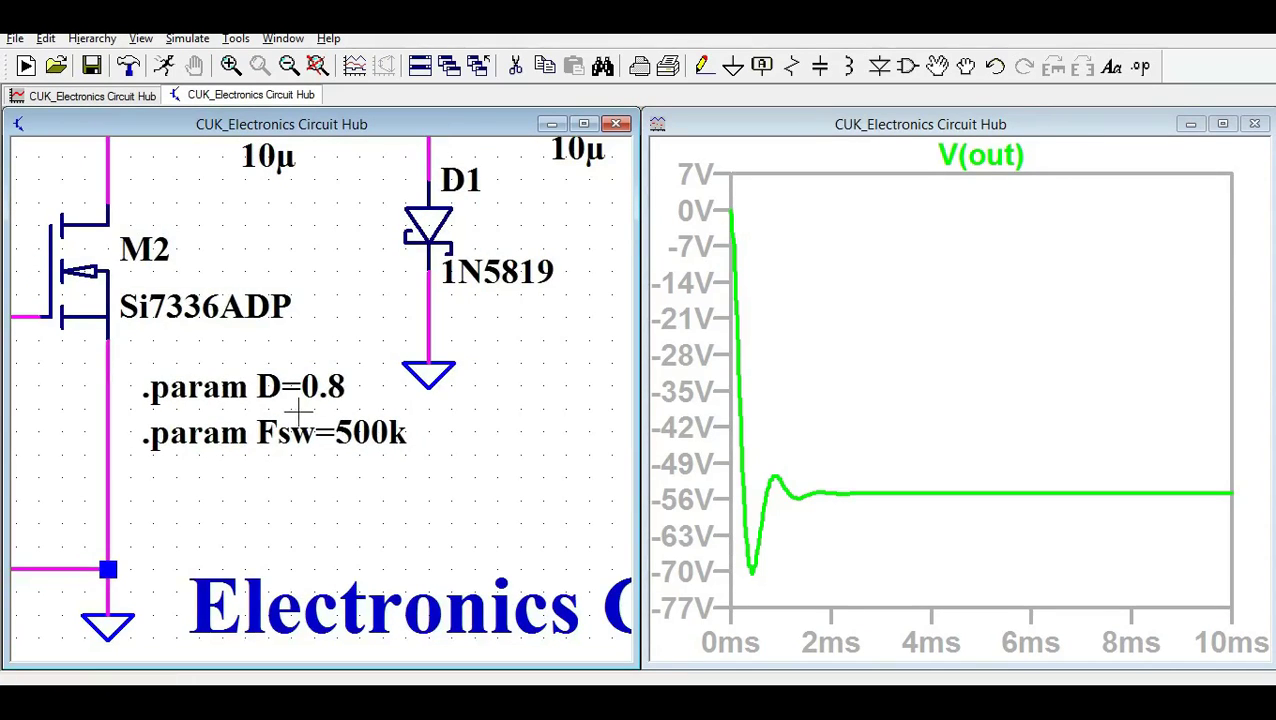
scroll(296, 416, "down", 1)
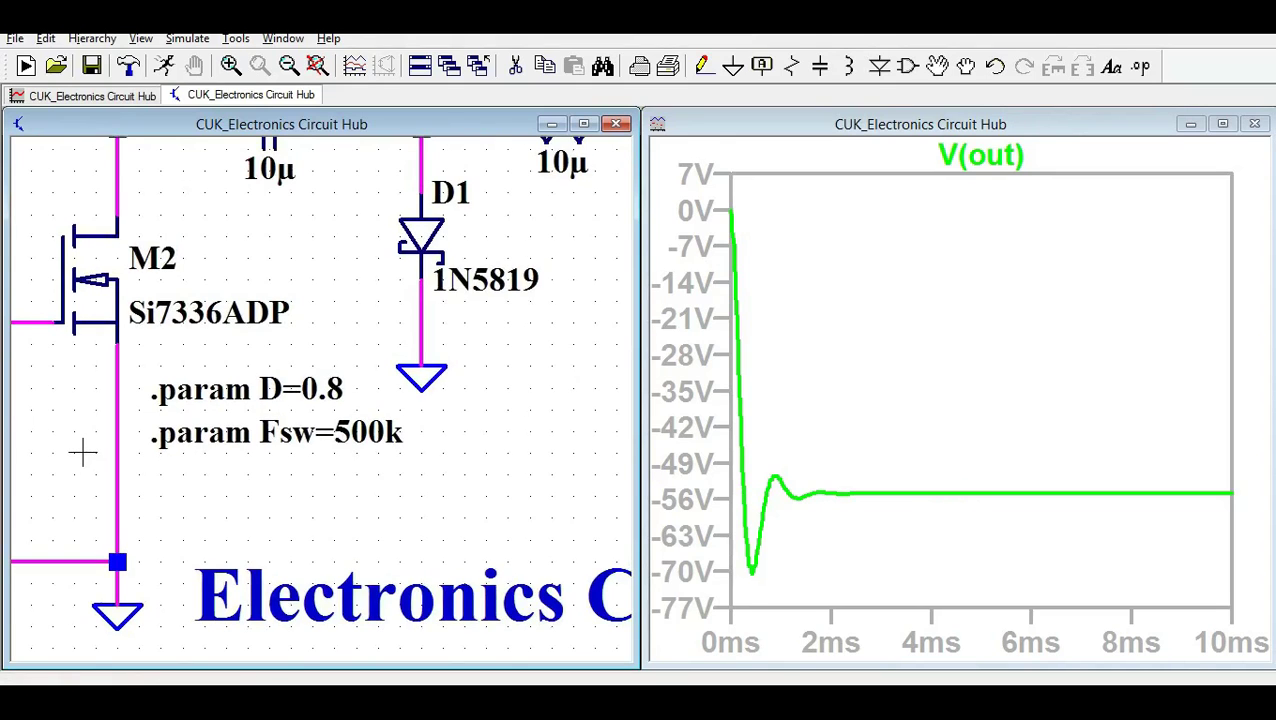
scroll(83, 450, "down", 3)
scroll(83, 450, "down", 2)
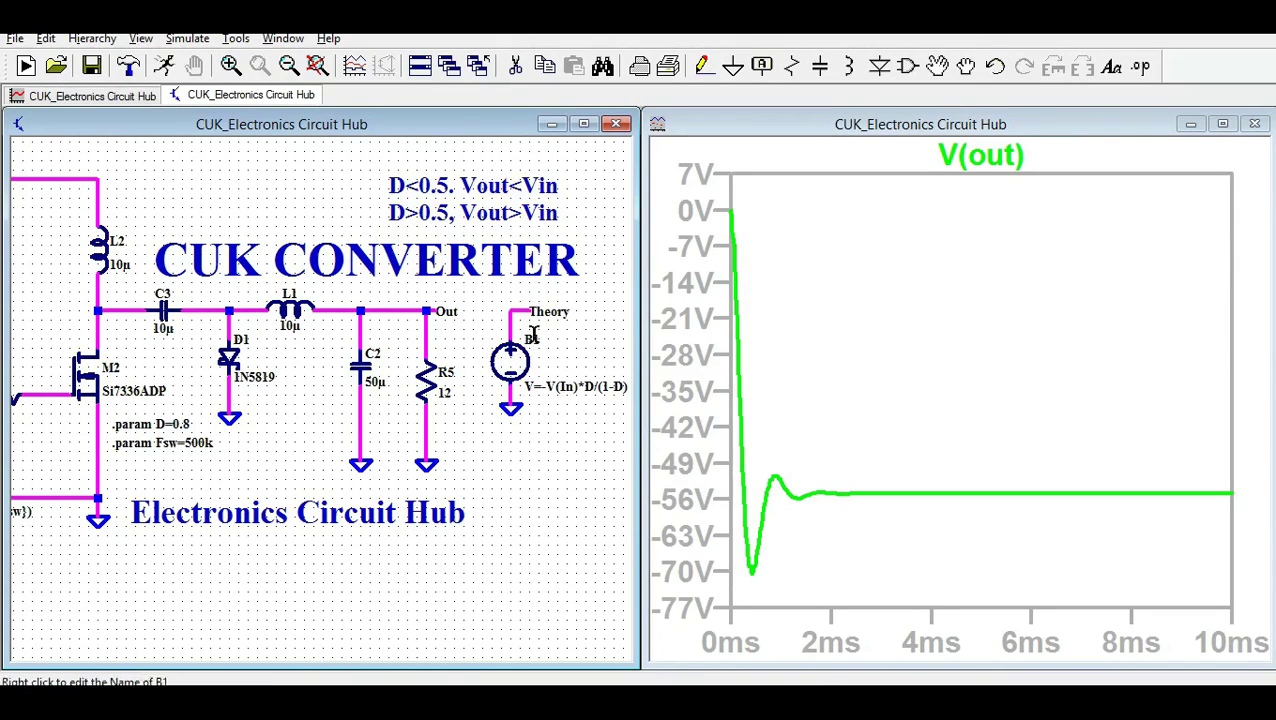
left_click(517, 305)
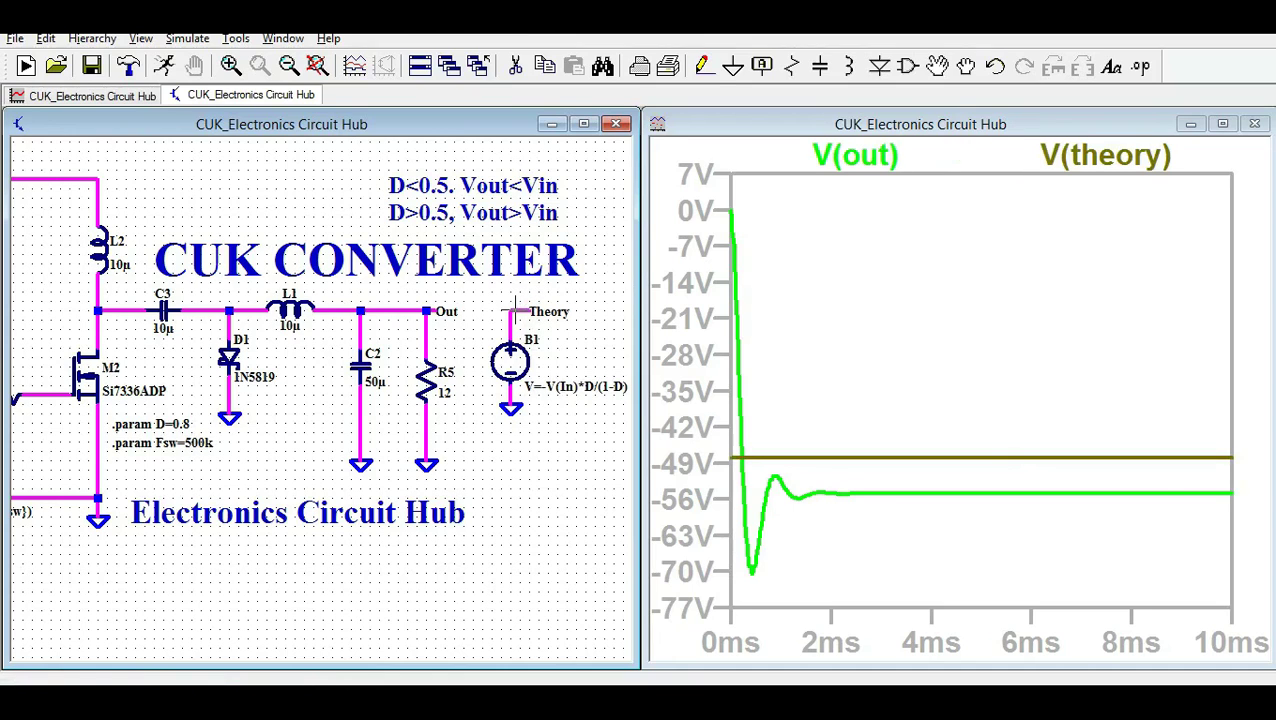
Add the current through load resistor R5 and its power dissipation to the plot.
scroll(430, 392, "up", 1)
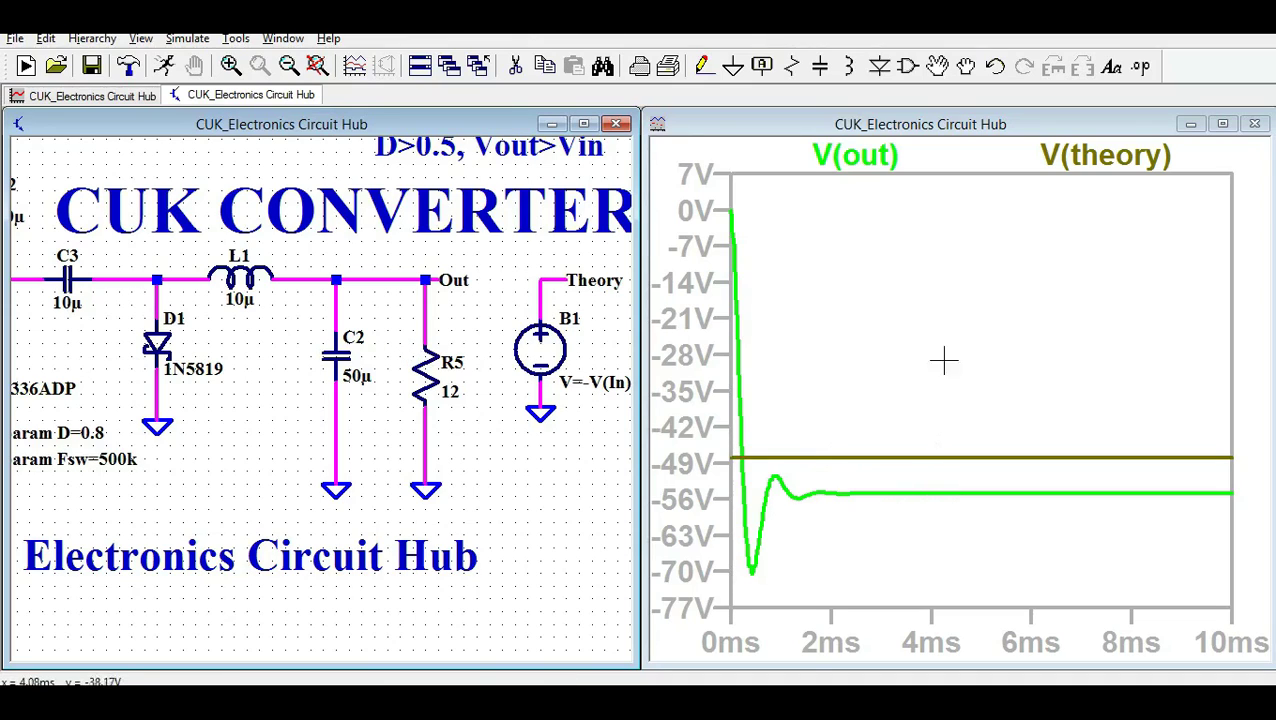
left_click(874, 362)
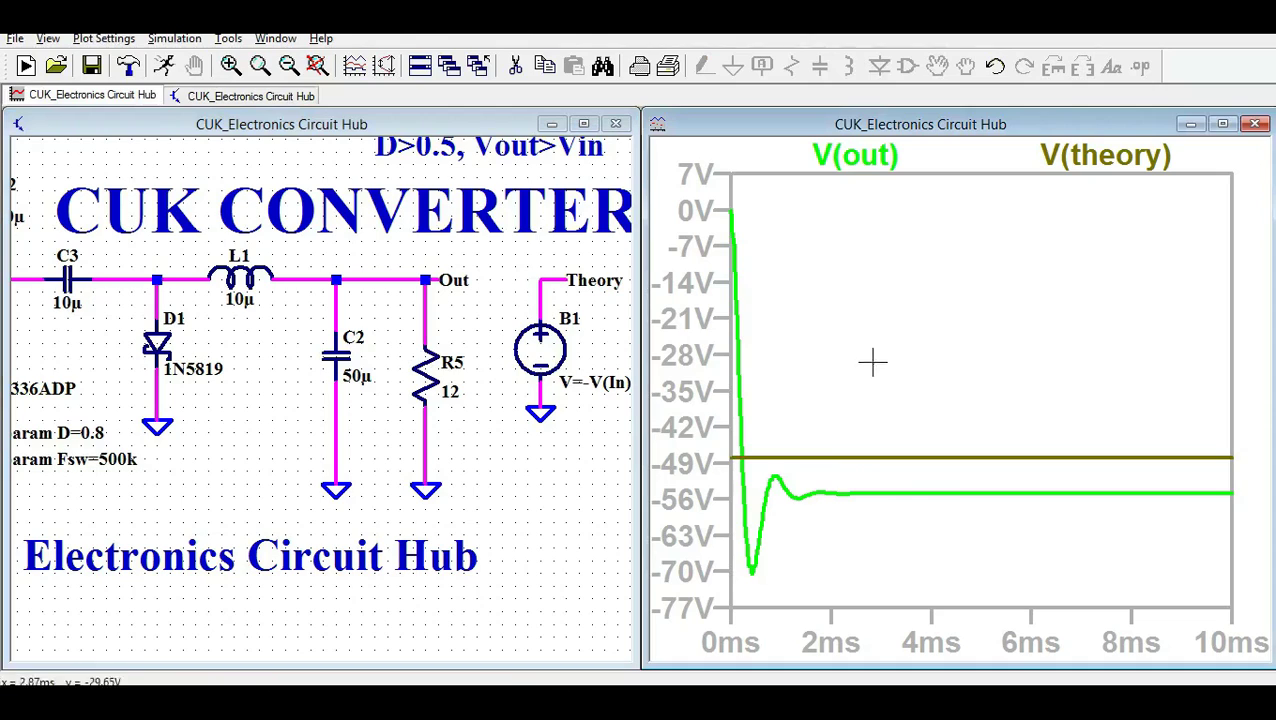
left_click(424, 375)
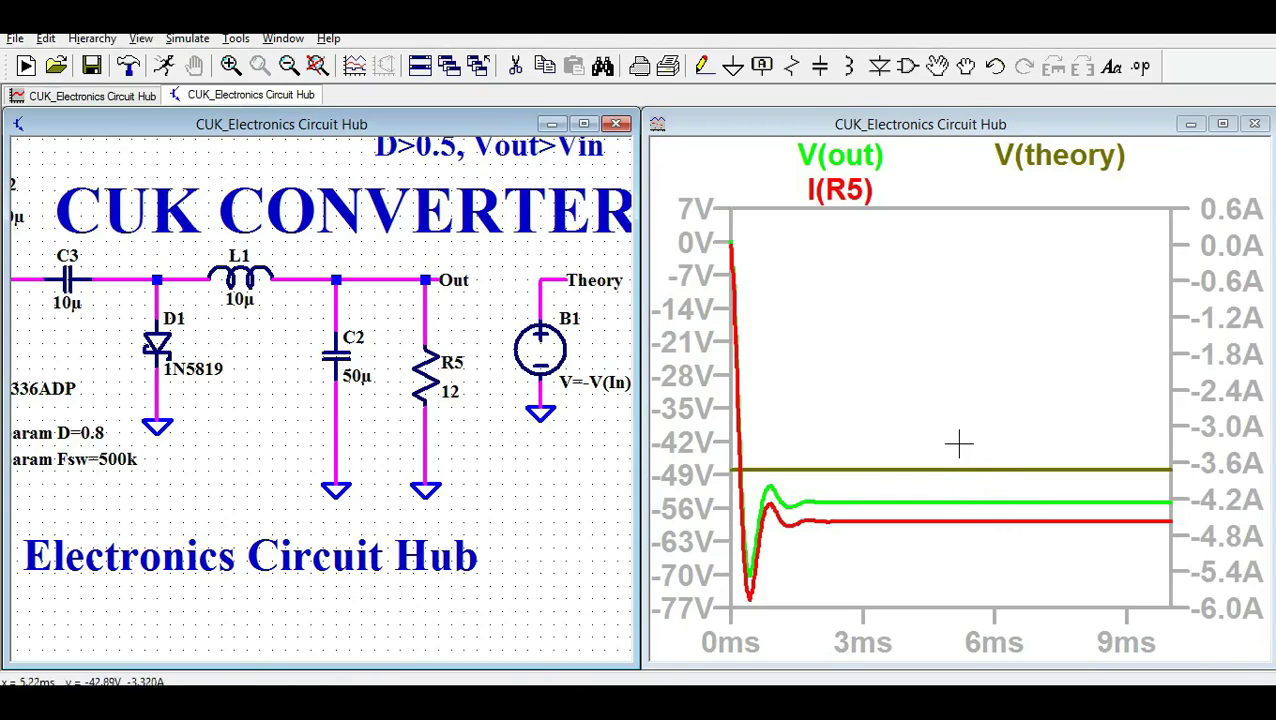
left_click(424, 375, "alt")
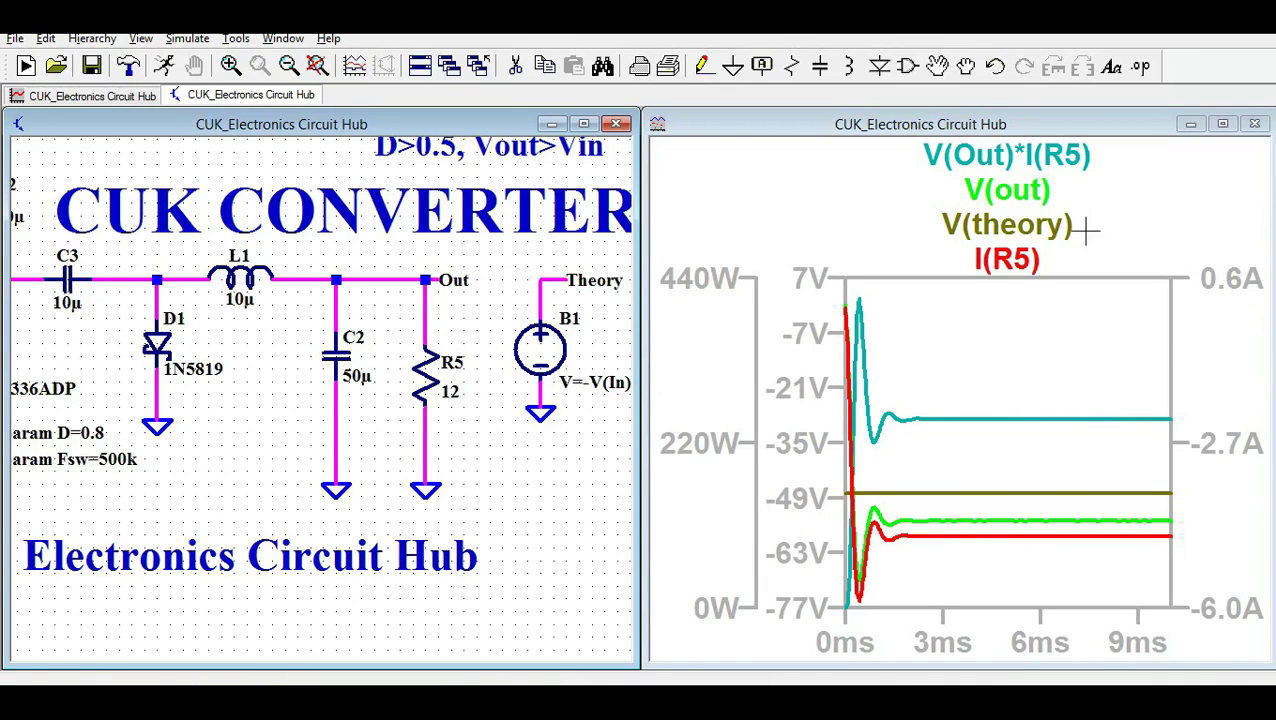
Set the duty cycle parameter D to 0.3 and rerun the simulation.
scroll(240, 478, "down", 1)
left_click_drag(96, 484, 249, 470)
right_click(253, 418)
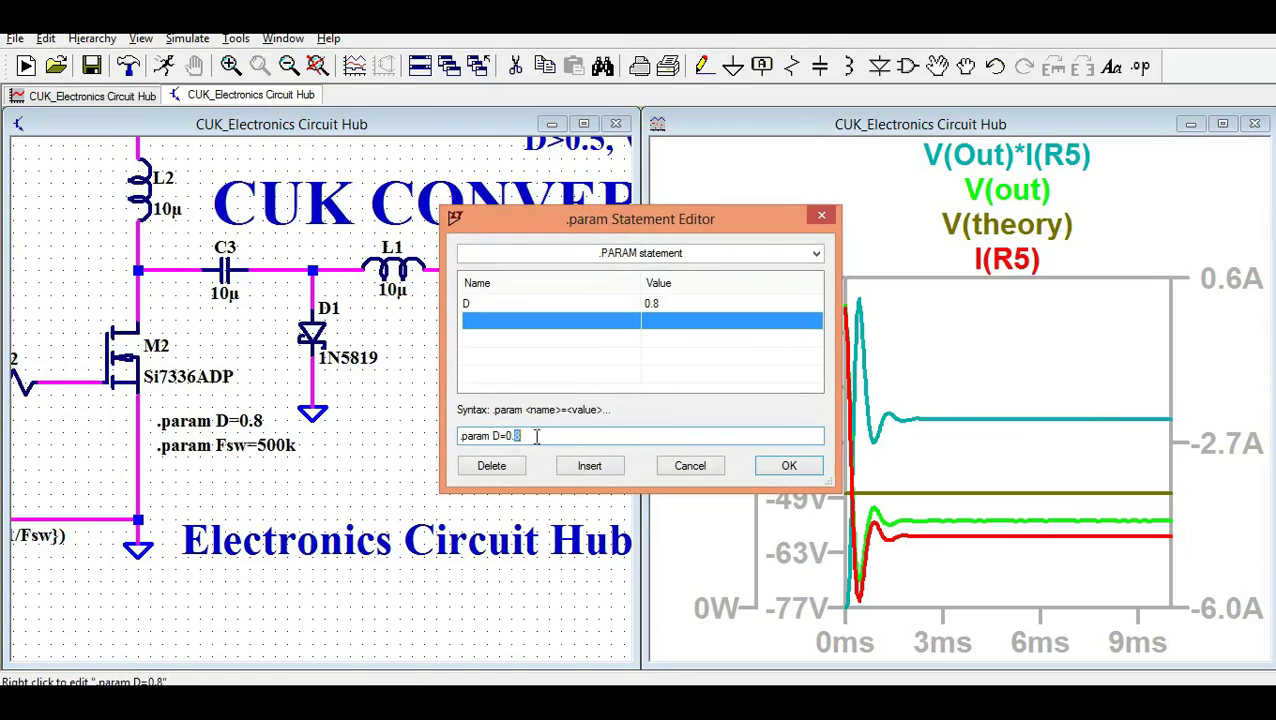
key("Return")
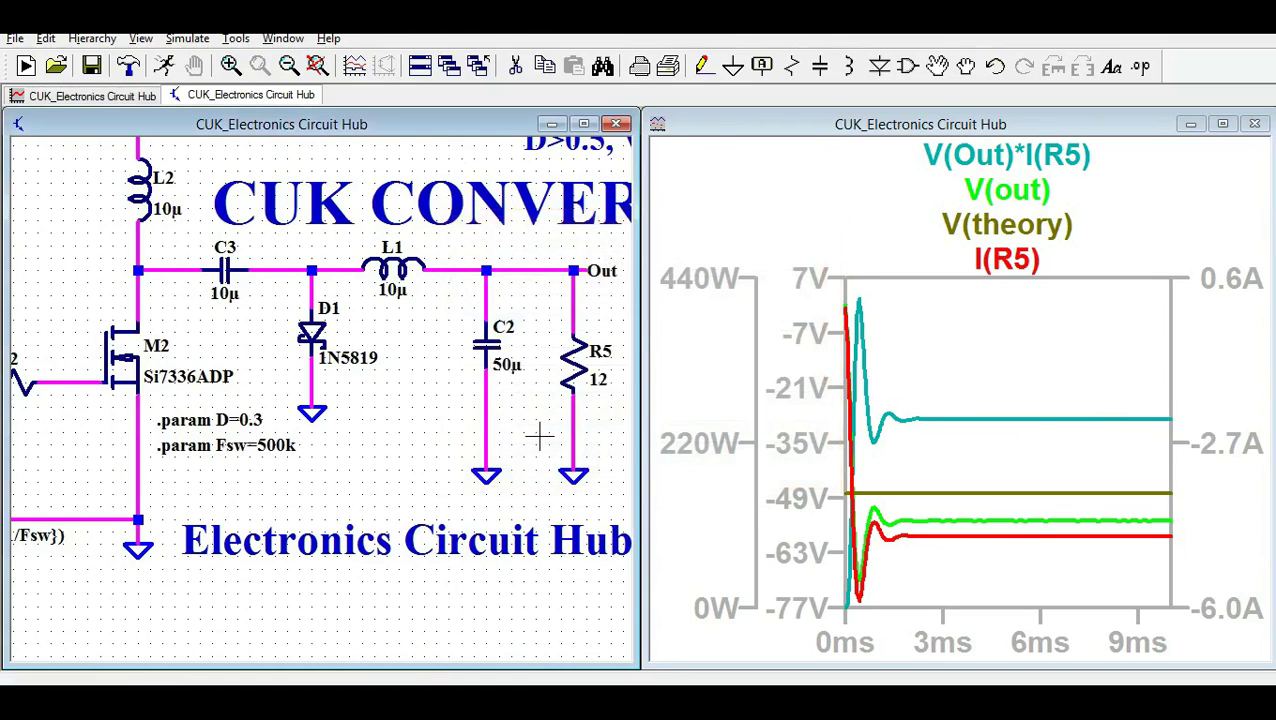
left_click(164, 66)
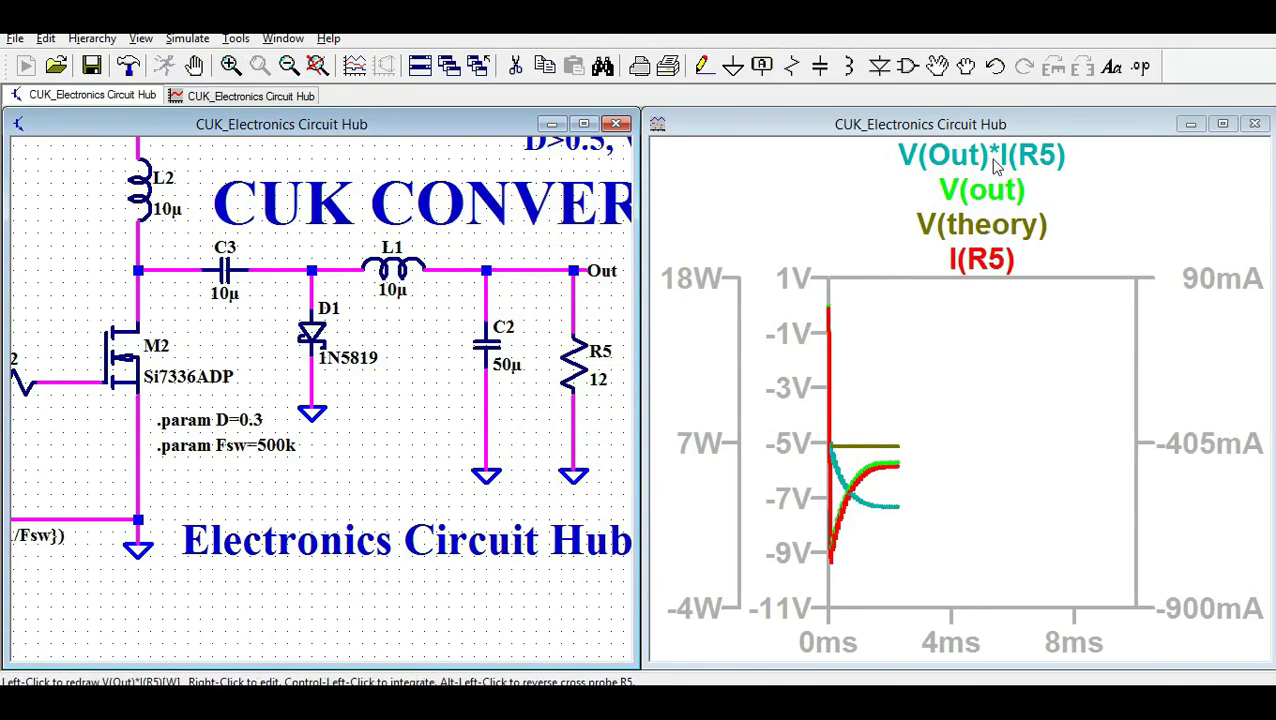
Delete the V(Out)*I(R5) power trace, keeping the V(out), V(theory) and I(R5) traces.
right_click(1002, 158)
left_click(640, 409)
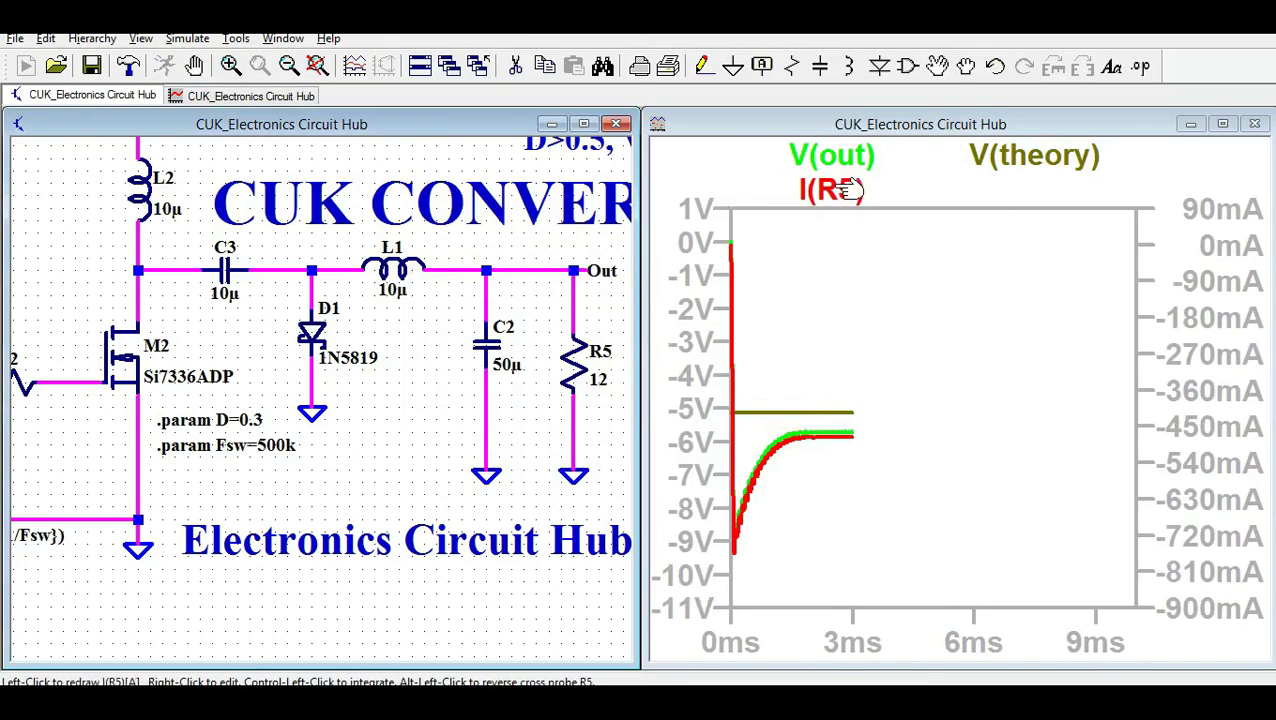
right_click(997, 162)
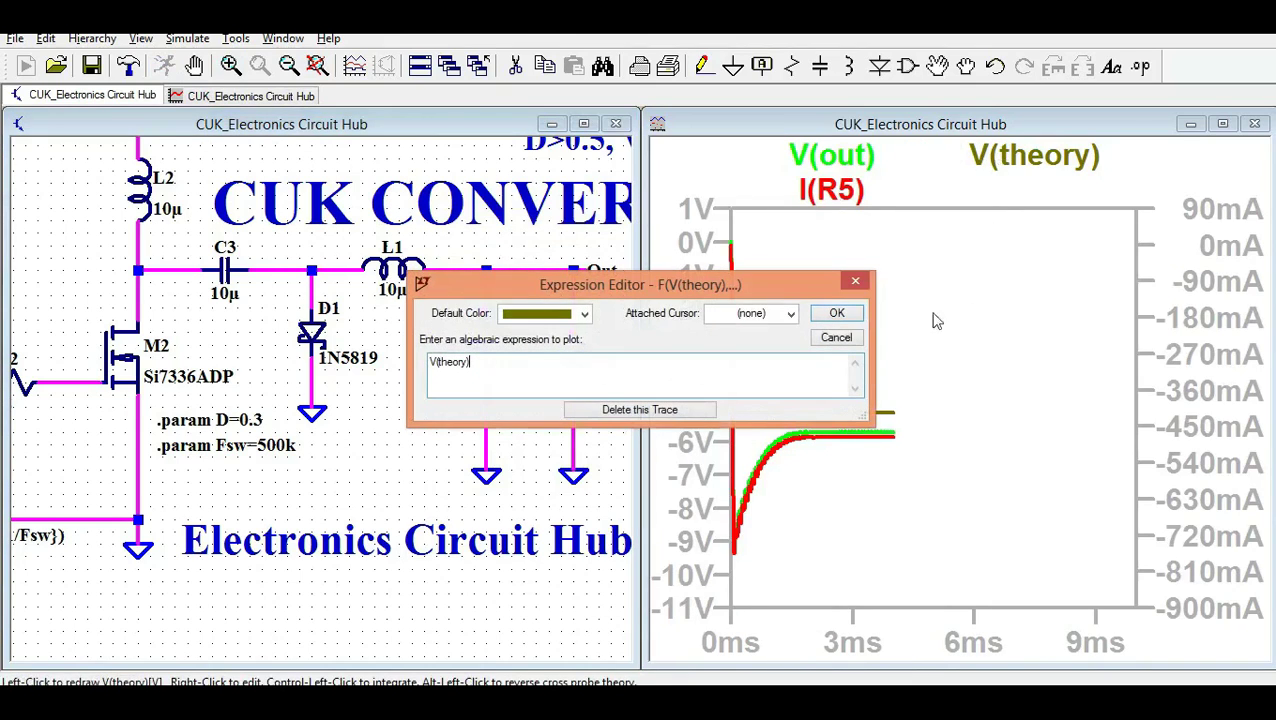
left_click(920, 174)
left_click(837, 313)
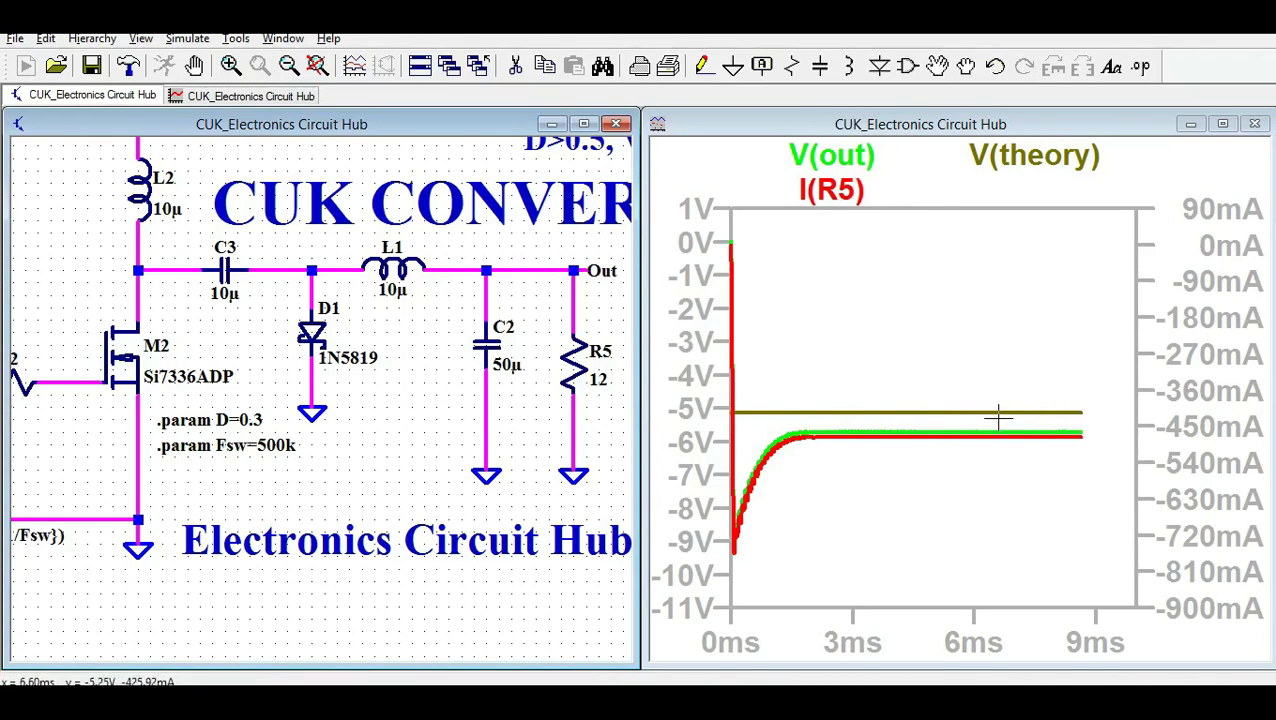
Add the current through inductor L1 to the plot and enlarge a few of its switching cycles near 5.18 ms.
scroll(998, 445, "up", 1)
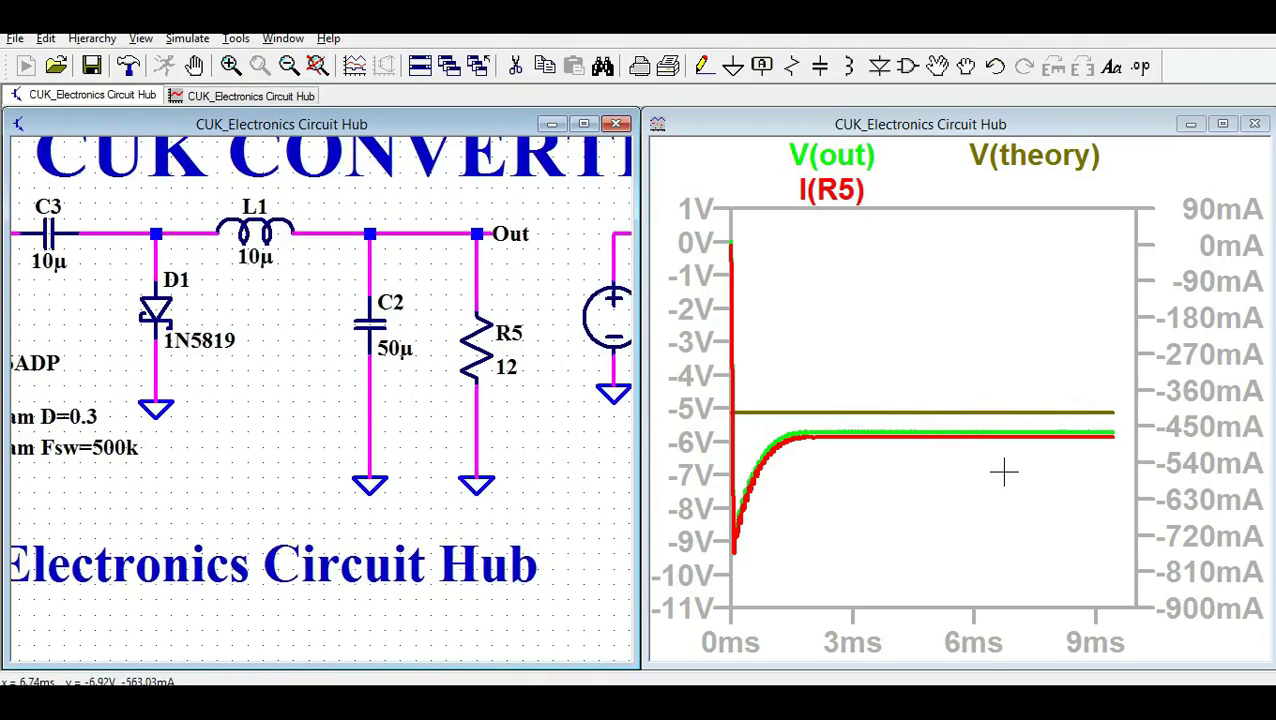
left_click(1005, 472)
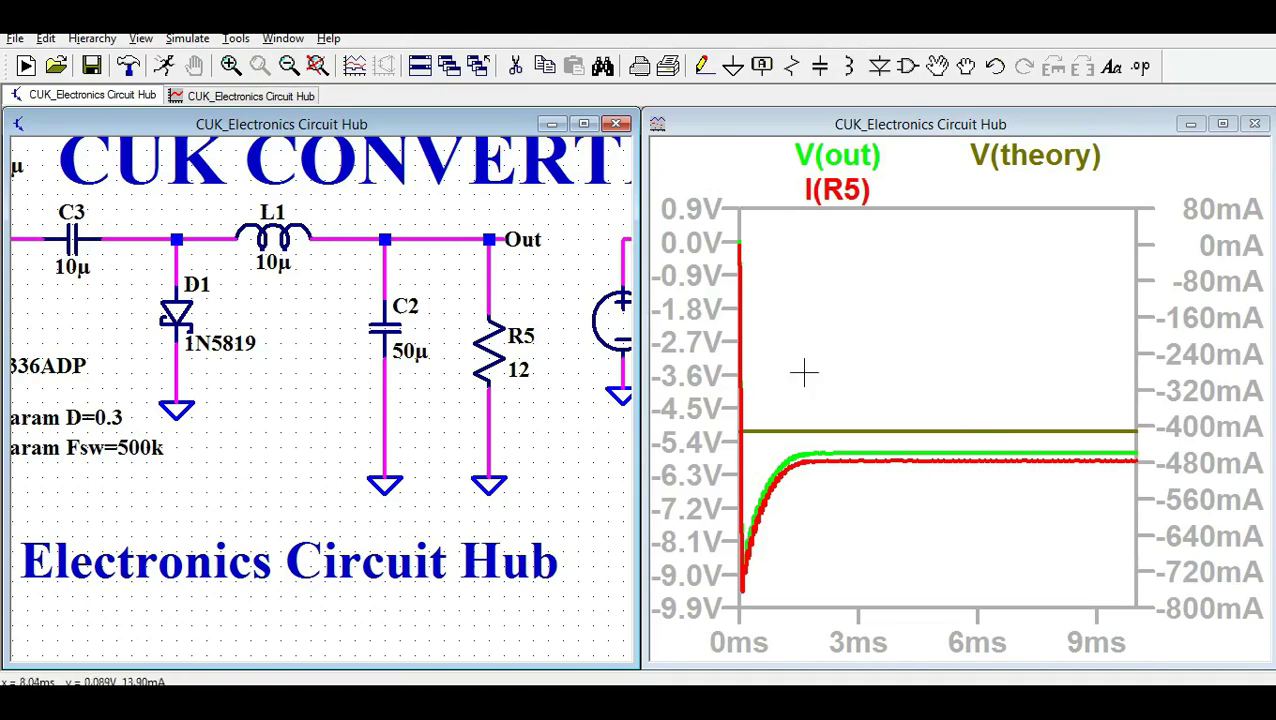
left_click(274, 236)
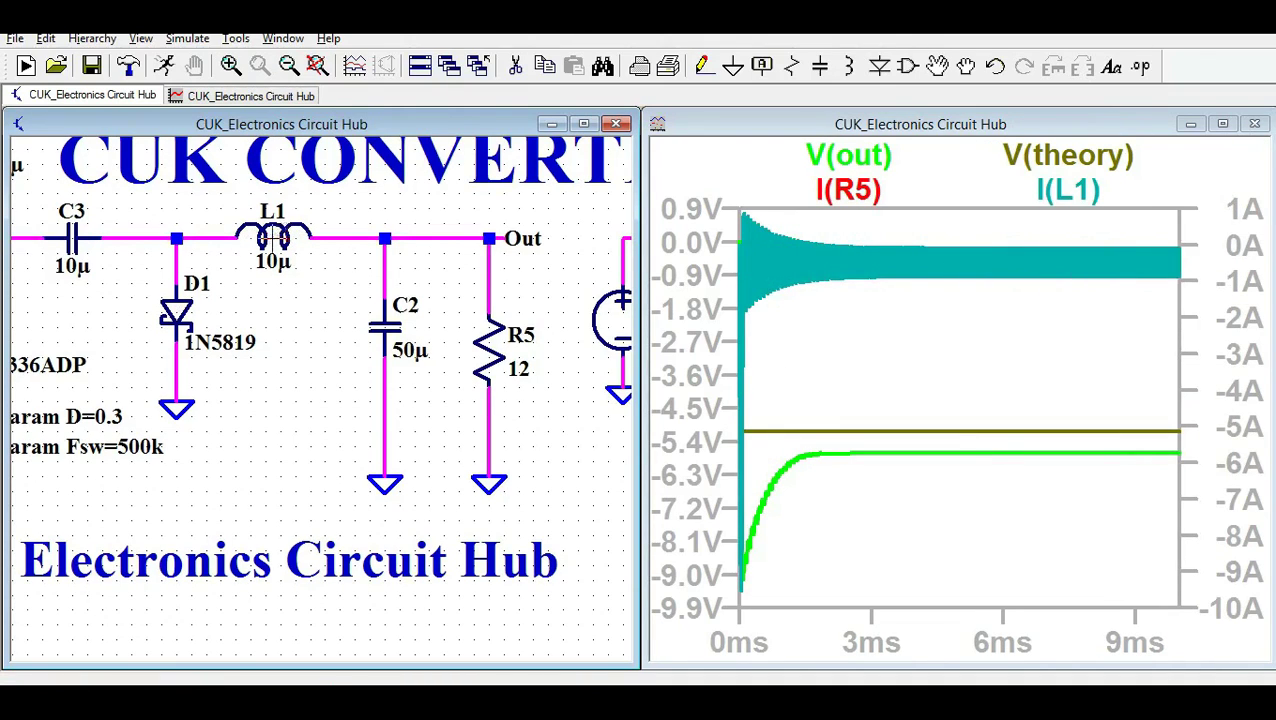
left_click_drag(931, 216, 1011, 328)
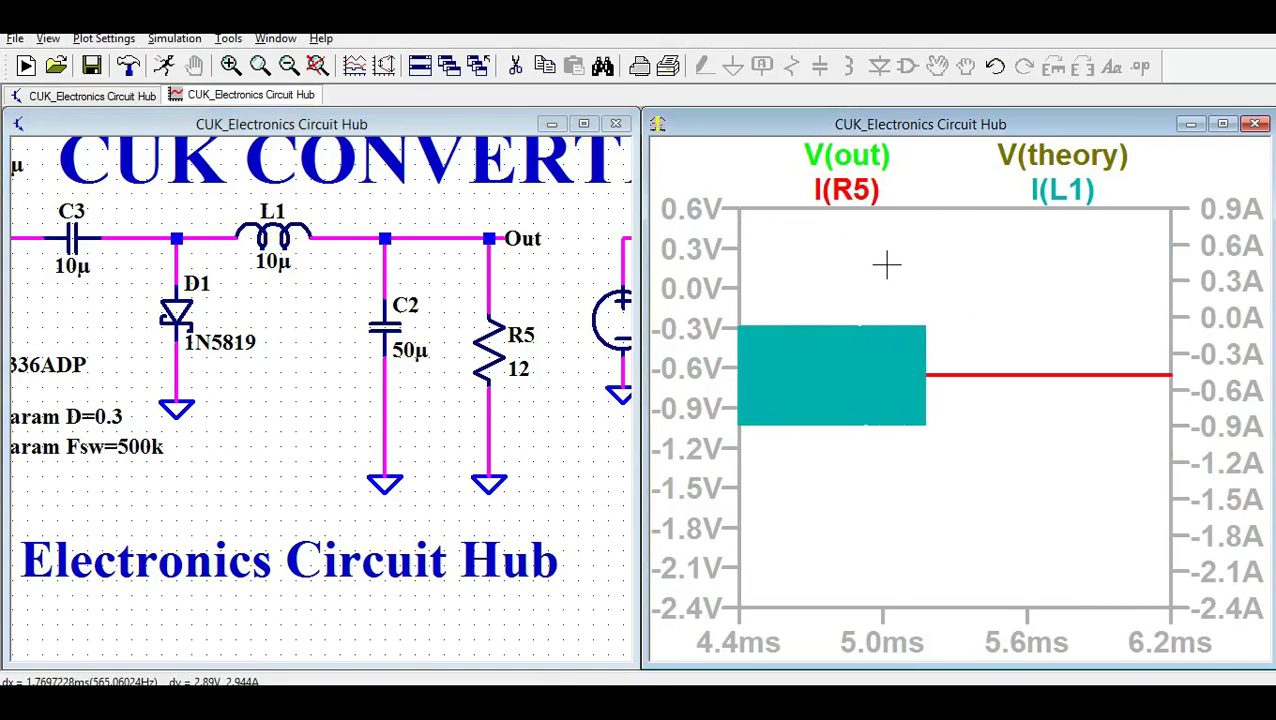
left_click_drag(886, 264, 1003, 489)
left_click_drag(826, 296, 1033, 541)
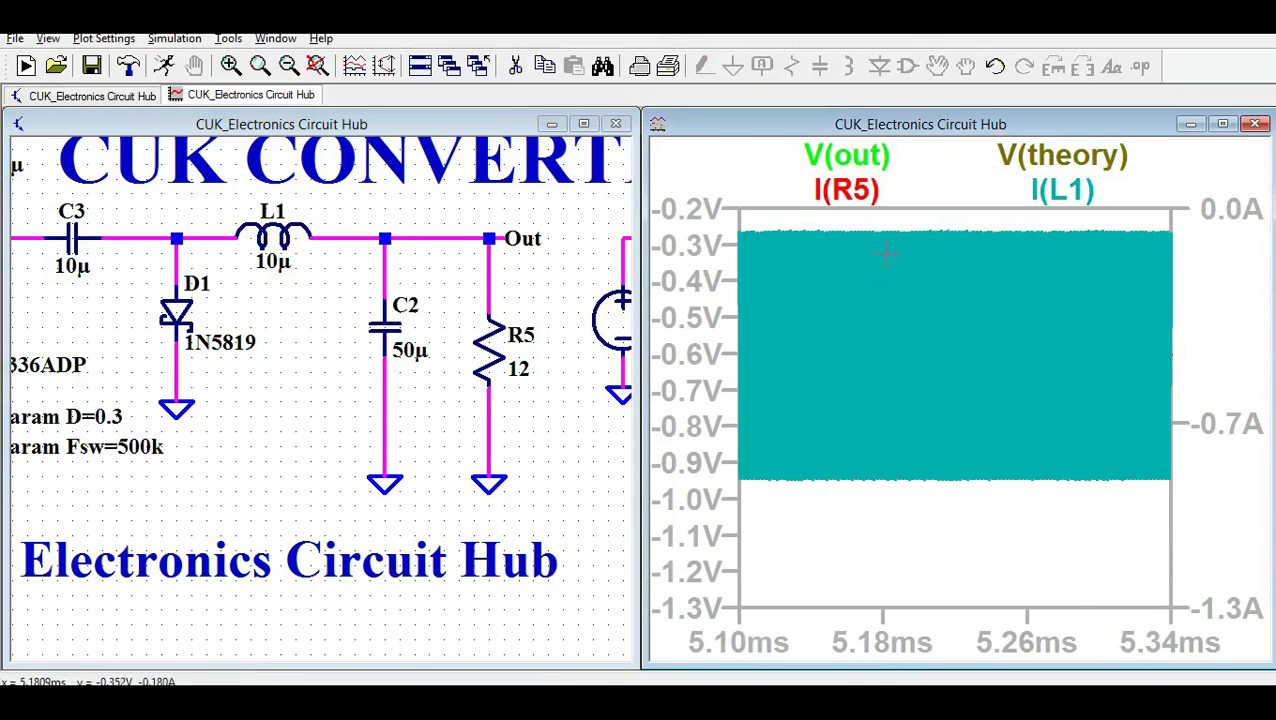
left_click_drag(883, 226, 904, 538)
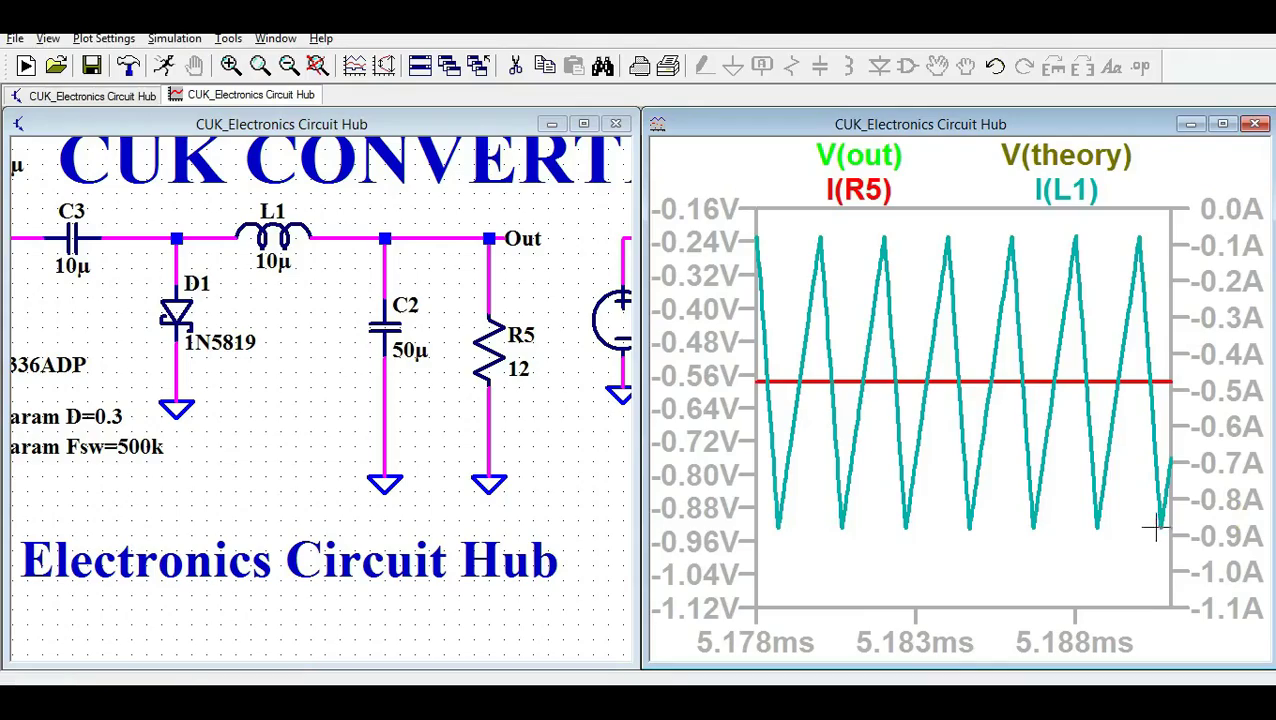
Maximize the schematic window and fit the whole converter circuit in view.
left_click(584, 124)
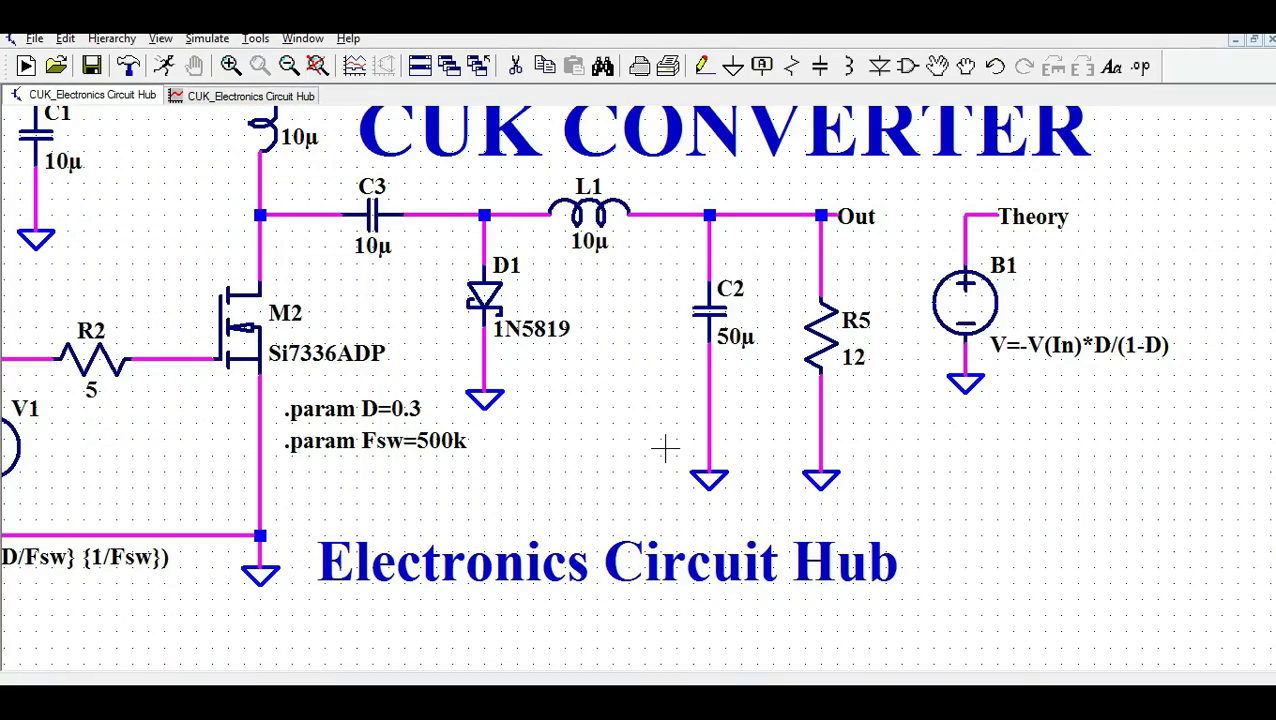
scroll(664, 447, "down", 5)
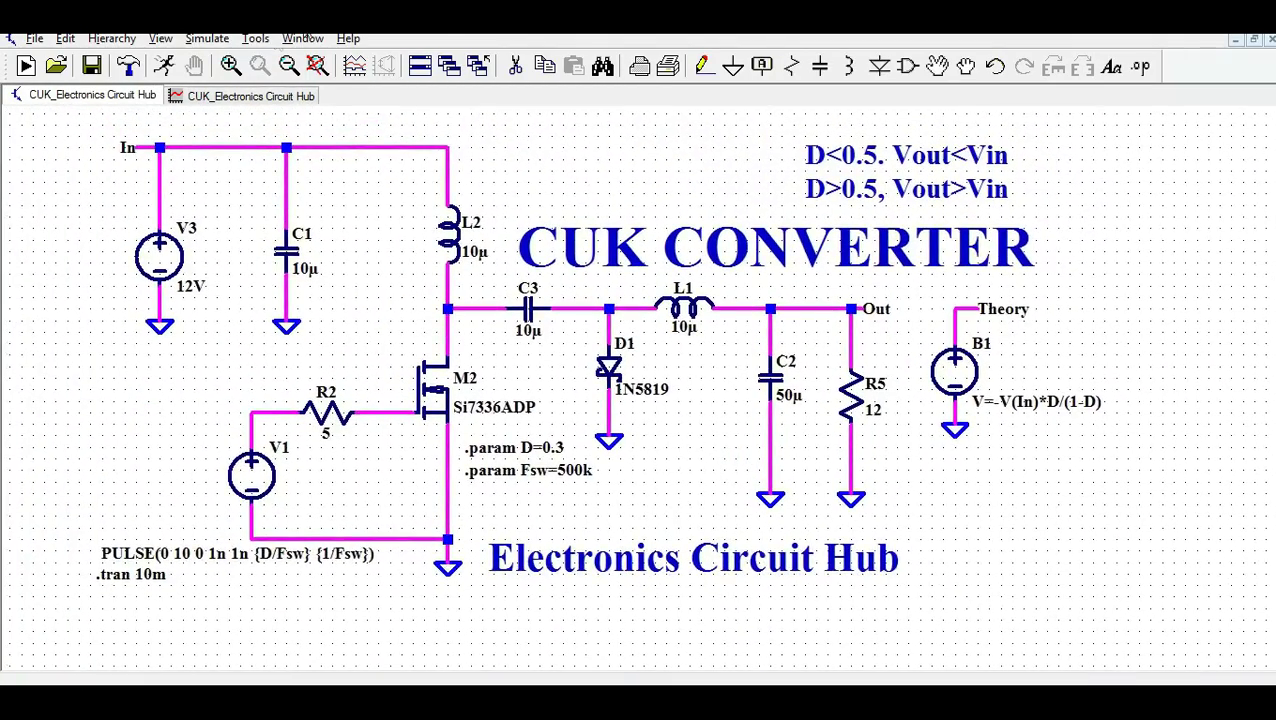
left_click(163, 40)
left_click(195, 113)
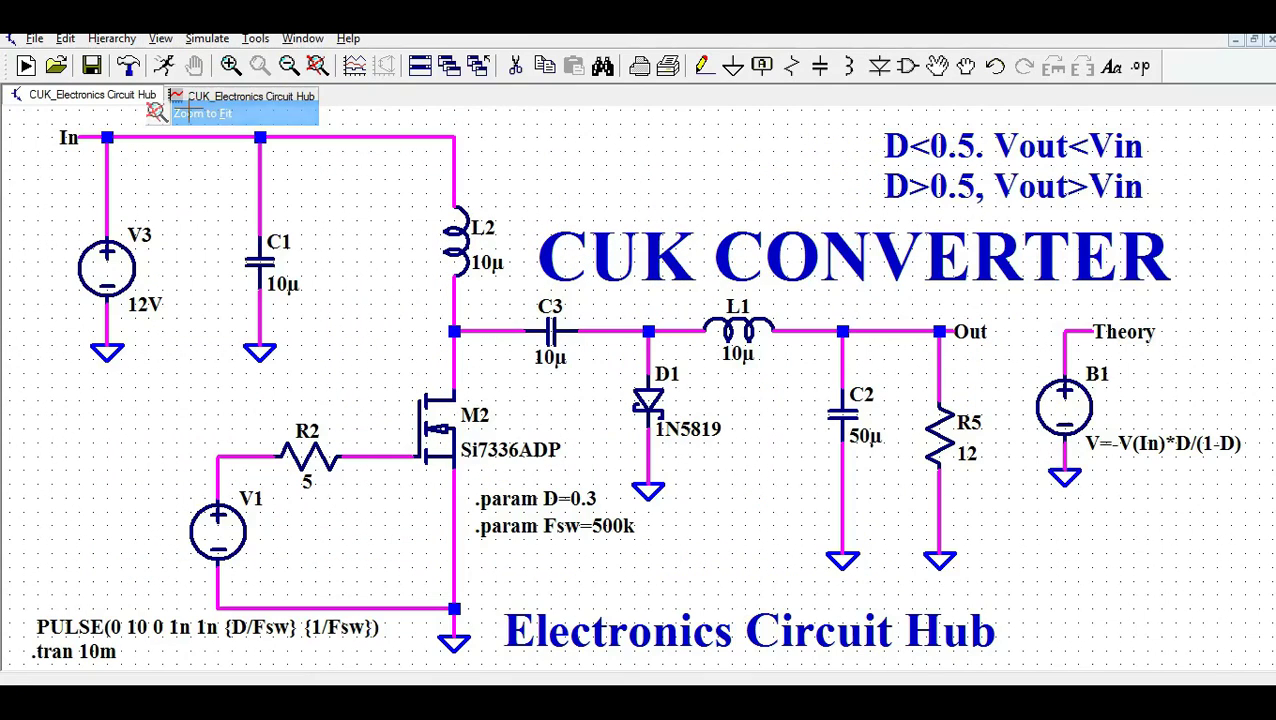